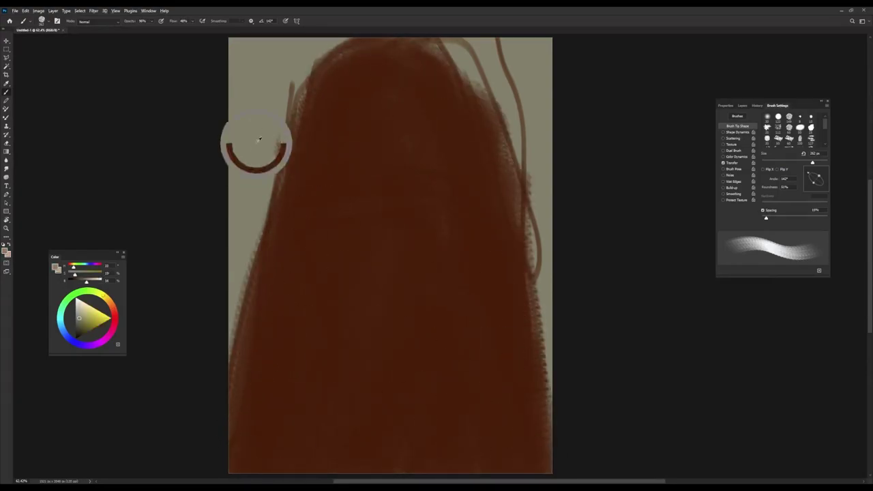
Step: Block in the dark brown hair with a pointed fringe and fill the face beneath it with a light skin tone
{"action": "mouse_move", "coordinate": [322, 218]}
{"action": "left_mouse_down"}
{"action": "mouse_move", "coordinate": [331, 107]}
{"action": "mouse_move", "coordinate": [427, 89]}
{"action": "left_mouse_up"}
{"action": "key", "text": "0"}
{"action": "left_click", "coordinate": [743, 164]}
{"action": "mouse_move", "coordinate": [332, 166]}
{"action": "left_mouse_down"}
{"action": "mouse_move", "coordinate": [494, 137]}
{"action": "mouse_move", "coordinate": [517, 326]}
{"action": "mouse_move", "coordinate": [342, 237]}
{"action": "mouse_move", "coordinate": [252, 371]}
{"action": "mouse_move", "coordinate": [303, 262]}
{"action": "mouse_move", "coordinate": [495, 442]}
{"action": "mouse_move", "coordinate": [423, 293]}
{"action": "left_mouse_up"}
{"action": "left_click", "coordinate": [415, 272], "text": "alt"}
{"action": "mouse_move", "coordinate": [362, 276]}
{"action": "left_mouse_down"}
{"action": "mouse_move", "coordinate": [318, 289]}
{"action": "mouse_move", "coordinate": [444, 243]}
{"action": "mouse_move", "coordinate": [452, 201]}
{"action": "mouse_move", "coordinate": [386, 344]}
{"action": "left_mouse_up"}
{"action": "mouse_move", "coordinate": [318, 282]}
{"action": "left_mouse_down"}
{"action": "mouse_move", "coordinate": [400, 312]}
{"action": "mouse_move", "coordinate": [437, 296]}
{"action": "mouse_move", "coordinate": [334, 263]}
{"action": "mouse_move", "coordinate": [443, 170]}
{"action": "mouse_move", "coordinate": [376, 191]}
{"action": "mouse_move", "coordinate": [312, 279]}
{"action": "left_mouse_up"}
{"action": "left_click", "coordinate": [382, 157], "text": "alt"}
{"action": "mouse_move", "coordinate": [341, 204]}
{"action": "left_mouse_down"}
{"action": "mouse_move", "coordinate": [411, 195]}
{"action": "mouse_move", "coordinate": [382, 164]}
{"action": "mouse_move", "coordinate": [417, 140]}
{"action": "mouse_move", "coordinate": [484, 245]}
{"action": "left_mouse_up"}
Step: Paint rounded red blush on both cheeks and outline the two eyes in dark brown
{"action": "left_click", "coordinate": [95, 320]}
{"action": "left_click_drag", "start_coordinate": [342, 280], "coordinate": [314, 286]}
{"action": "mouse_move", "coordinate": [451, 290]}
{"action": "left_mouse_down"}
{"action": "mouse_move", "coordinate": [420, 290]}
{"action": "mouse_move", "coordinate": [451, 293]}
{"action": "left_mouse_up"}
{"action": "left_click_drag", "start_coordinate": [331, 289], "coordinate": [320, 294]}
{"action": "left_click", "coordinate": [81, 335]}
{"action": "mouse_move", "coordinate": [315, 245]}
{"action": "left_mouse_down"}
{"action": "mouse_move", "coordinate": [355, 259]}
{"action": "mouse_move", "coordinate": [470, 249]}
{"action": "mouse_move", "coordinate": [311, 256]}
{"action": "mouse_move", "coordinate": [333, 266]}
{"action": "left_mouse_up"}
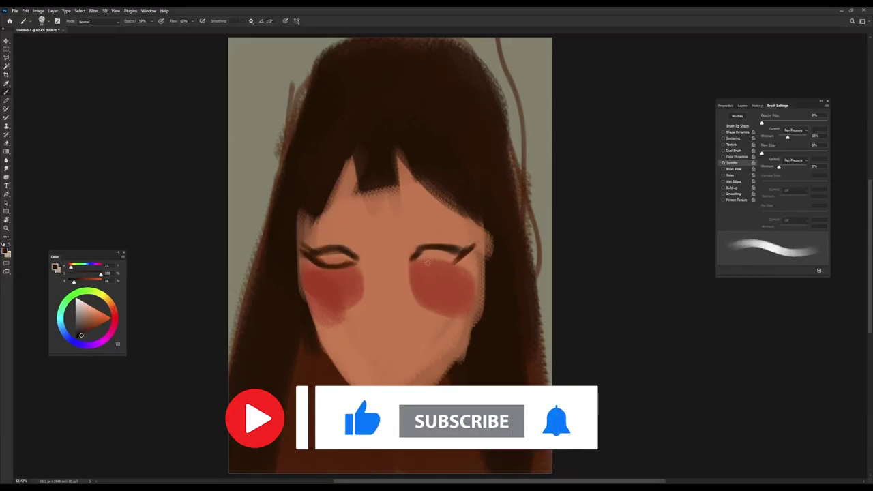
Step: Extend the dark fringe across the forehead and paint dark hair down both sides of the face and neck
{"action": "left_click", "coordinate": [88, 326]}
{"action": "left_click", "coordinate": [376, 319], "text": "alt"}
{"action": "mouse_move", "coordinate": [366, 231]}
{"action": "left_mouse_down"}
{"action": "mouse_move", "coordinate": [374, 319]}
{"action": "mouse_move", "coordinate": [326, 369]}
{"action": "mouse_move", "coordinate": [348, 381]}
{"action": "mouse_move", "coordinate": [296, 351]}
{"action": "left_mouse_up"}
{"action": "left_click_drag", "start_coordinate": [441, 388], "coordinate": [450, 471]}
{"action": "left_click", "coordinate": [307, 217], "text": "alt"}
{"action": "mouse_move", "coordinate": [308, 218]}
{"action": "left_mouse_down"}
{"action": "mouse_move", "coordinate": [406, 168]}
{"action": "mouse_move", "coordinate": [401, 199]}
{"action": "mouse_move", "coordinate": [373, 137]}
{"action": "mouse_move", "coordinate": [442, 203]}
{"action": "mouse_move", "coordinate": [429, 222]}
{"action": "left_mouse_up"}
Step: Shade the side and underside of the nose with darker reddish-brown tones sampled from the face
{"action": "left_click", "coordinate": [367, 254], "text": "alt"}
{"action": "left_click", "coordinate": [410, 199], "text": "alt"}
{"action": "left_click", "coordinate": [318, 244], "text": "alt"}
{"action": "mouse_move", "coordinate": [364, 258]}
{"action": "left_mouse_down"}
{"action": "mouse_move", "coordinate": [382, 332]}
{"action": "mouse_move", "coordinate": [372, 333]}
{"action": "mouse_move", "coordinate": [403, 333]}
{"action": "left_mouse_up"}
{"action": "left_click", "coordinate": [362, 308], "text": "alt"}
Step: Paint a light skin-tone highlight along the bridge of the nose using colours sampled from the face
{"action": "left_click", "coordinate": [364, 229], "text": "alt"}
{"action": "left_click", "coordinate": [389, 312], "text": "alt"}
{"action": "left_click", "coordinate": [390, 279], "text": "alt"}
{"action": "mouse_move", "coordinate": [372, 279]}
{"action": "left_mouse_down"}
{"action": "mouse_move", "coordinate": [379, 300]}
{"action": "mouse_move", "coordinate": [390, 259]}
{"action": "left_mouse_up"}
Step: Soften the upper lids and eye sockets of both eyes with sampled reddish shadow tones
{"action": "left_click", "coordinate": [414, 252], "text": "alt"}
{"action": "key", "text": "8"}
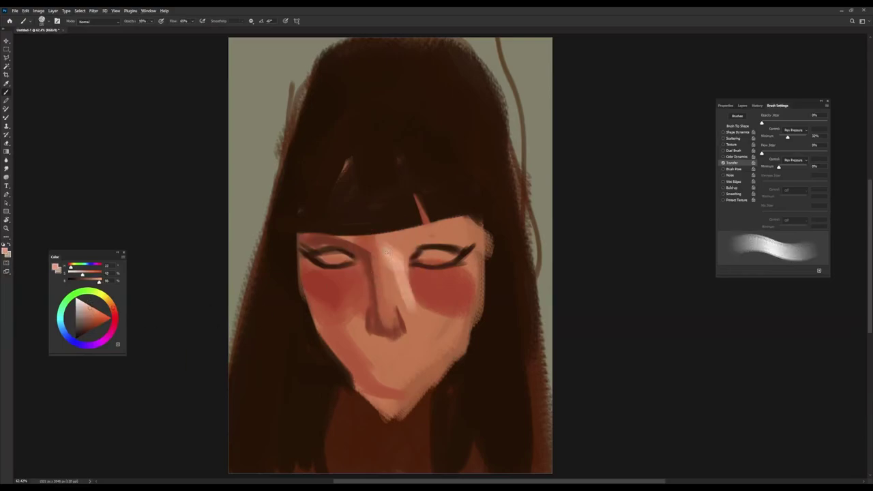
{"action": "left_click", "coordinate": [414, 246], "text": "alt"}
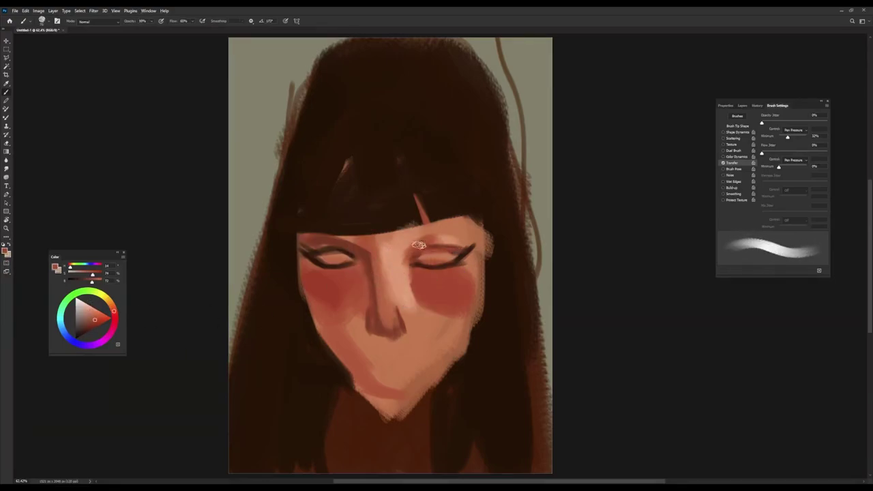
{"action": "left_click", "coordinate": [341, 250], "text": "alt"}
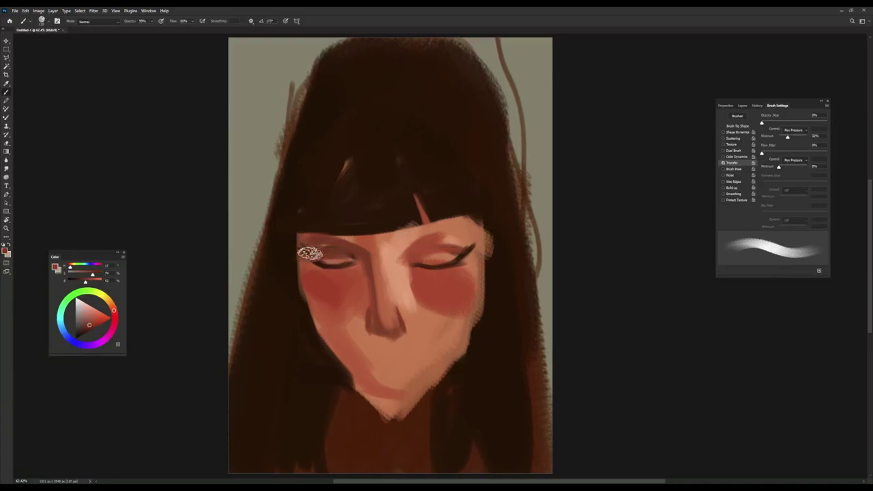
{"action": "left_click", "coordinate": [325, 248], "text": "alt"}
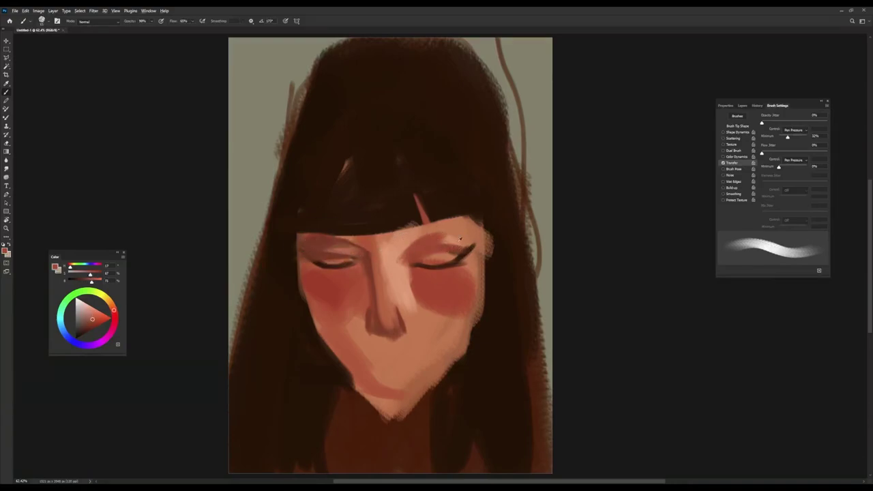
{"action": "left_click", "coordinate": [451, 231], "text": "alt"}
{"action": "left_click", "coordinate": [319, 236], "text": "alt"}
Step: Redraw the dark lash lines of both eyes and paint dark slanted eyebrows under the fringe
{"action": "left_click_drag", "start_coordinate": [311, 258], "coordinate": [356, 263]}
{"action": "left_click_drag", "start_coordinate": [421, 261], "coordinate": [477, 243]}
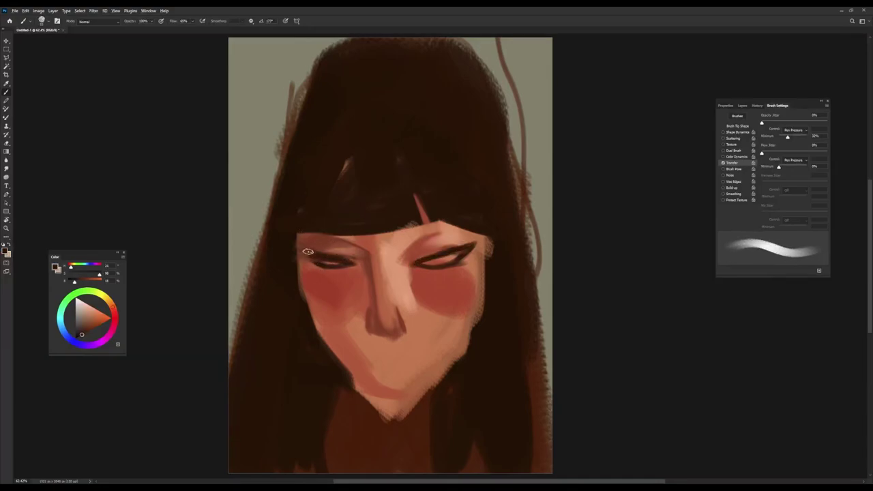
{"action": "left_click", "coordinate": [321, 265], "text": "alt"}
{"action": "left_click_drag", "start_coordinate": [315, 264], "coordinate": [341, 265]}
{"action": "left_click", "coordinate": [340, 263], "text": "alt"}
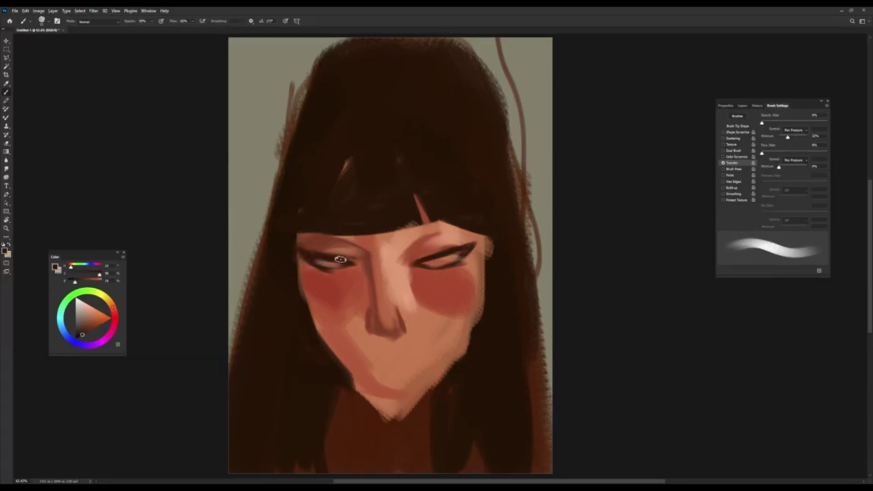
{"action": "left_click_drag", "start_coordinate": [407, 245], "coordinate": [454, 225]}
Step: Add light highlights to the nose tip and to both cheeks beside the mouth area
{"action": "left_click", "coordinate": [412, 293], "text": "alt"}
{"action": "left_click_drag", "start_coordinate": [388, 326], "coordinate": [386, 319]}
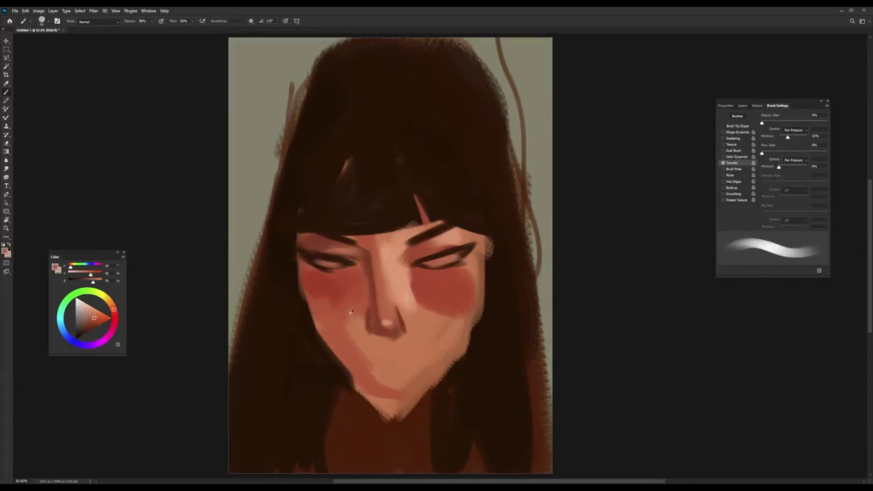
{"action": "left_click_drag", "start_coordinate": [351, 335], "coordinate": [358, 355]}
{"action": "left_click", "coordinate": [415, 307], "text": "alt"}
{"action": "left_click", "coordinate": [402, 293], "text": "alt"}
{"action": "key", "text": "8"}
{"action": "left_click_drag", "start_coordinate": [417, 301], "coordinate": [412, 355]}
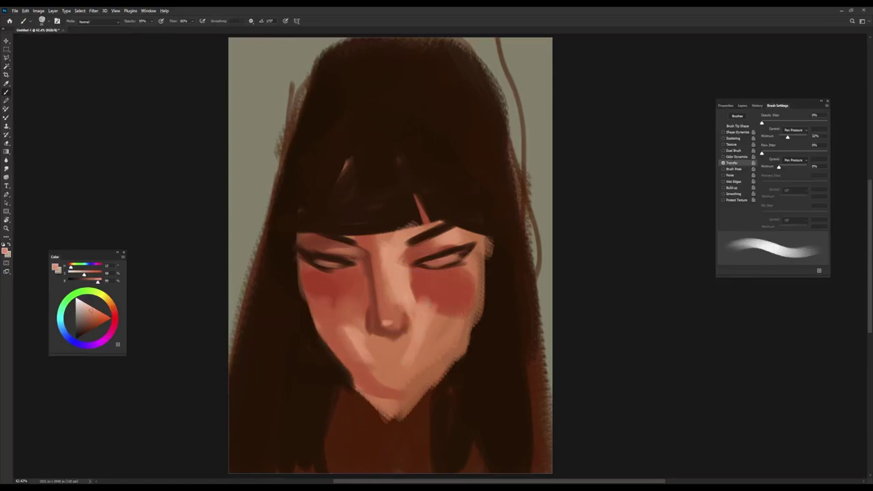
Step: Blend the shadowed side of the nose into the adjoining cheek with sampled reddish-brown tones
{"action": "key", "text": "0"}
{"action": "left_click", "coordinate": [379, 298], "text": "alt"}
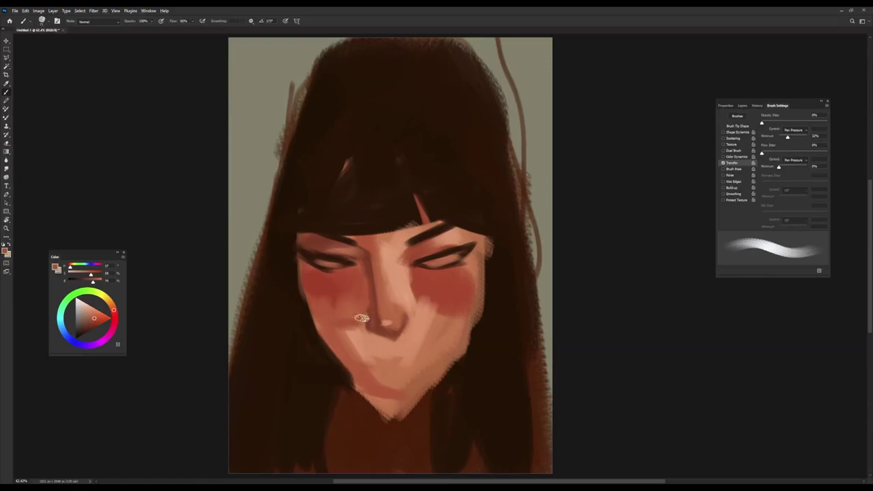
{"action": "left_click", "coordinate": [333, 289], "text": "alt"}
{"action": "key", "text": "8"}
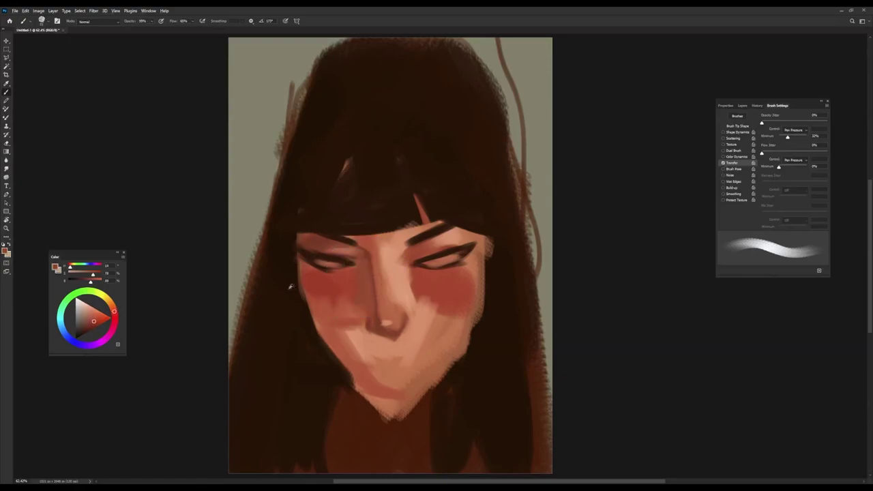
Step: Reshape the face outline with dark hair colour along both temples, both cheeks and the jaw
{"action": "left_click_drag", "start_coordinate": [297, 304], "coordinate": [303, 258]}
{"action": "left_click_drag", "start_coordinate": [474, 233], "coordinate": [487, 274]}
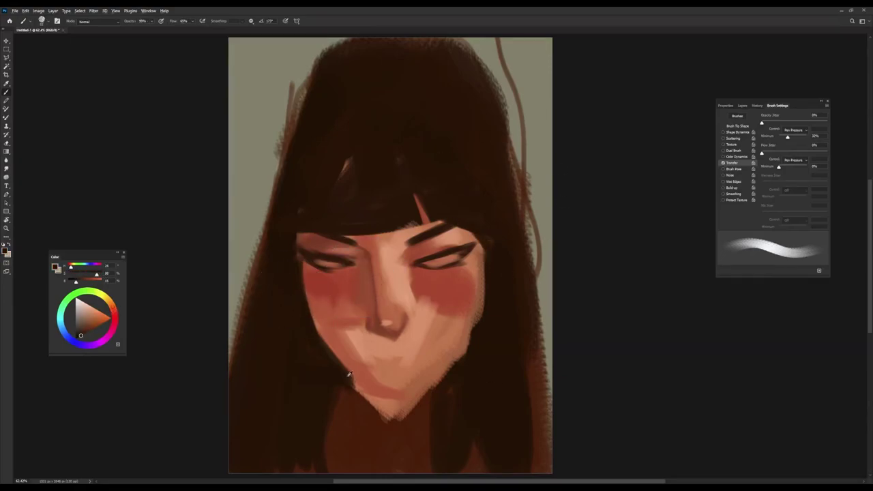
{"action": "mouse_move", "coordinate": [356, 382]}
{"action": "left_mouse_down"}
{"action": "mouse_move", "coordinate": [370, 403]}
{"action": "mouse_move", "coordinate": [452, 368]}
{"action": "mouse_move", "coordinate": [469, 338]}
{"action": "left_mouse_up"}
{"action": "mouse_move", "coordinate": [480, 246]}
{"action": "left_mouse_down"}
{"action": "mouse_move", "coordinate": [465, 303]}
{"action": "mouse_move", "coordinate": [487, 315]}
{"action": "left_mouse_up"}
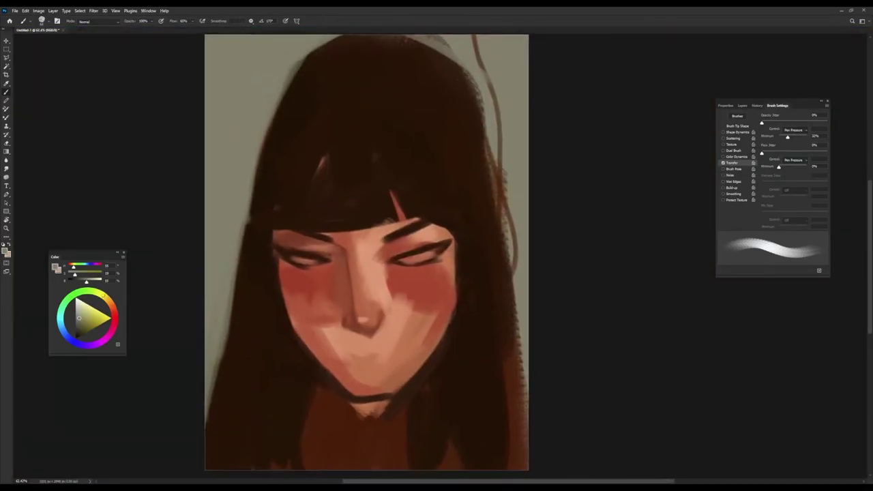
Step: Clean up the hair's right outer edge and paint out the stray brown line with the grey-green background colour
{"action": "mouse_move", "coordinate": [471, 40]}
{"action": "left_mouse_down"}
{"action": "mouse_move", "coordinate": [478, 162]}
{"action": "mouse_move", "coordinate": [518, 341]}
{"action": "mouse_move", "coordinate": [519, 468]}
{"action": "left_mouse_up"}
{"action": "left_click", "coordinate": [515, 410], "text": "alt"}
{"action": "left_click", "coordinate": [275, 289], "text": "alt"}
Step: Paint full red lips below the nose
{"action": "mouse_move", "coordinate": [356, 329]}
{"action": "left_mouse_down"}
{"action": "mouse_move", "coordinate": [377, 347]}
{"action": "mouse_move", "coordinate": [356, 357]}
{"action": "mouse_move", "coordinate": [401, 349]}
{"action": "left_mouse_up"}
{"action": "left_click", "coordinate": [96, 326]}
{"action": "mouse_move", "coordinate": [399, 355]}
{"action": "left_mouse_down"}
{"action": "mouse_move", "coordinate": [356, 358]}
{"action": "mouse_move", "coordinate": [392, 366]}
{"action": "left_mouse_up"}
Step: Repaint the right cheek and jaw with warm reddish-brown planes down to the chin
{"action": "left_click", "coordinate": [410, 310], "text": "alt"}
{"action": "left_click", "coordinate": [91, 328]}
{"action": "left_click_drag", "start_coordinate": [456, 290], "coordinate": [416, 368]}
{"action": "left_click", "coordinate": [436, 317], "text": "alt"}
{"action": "left_click_drag", "start_coordinate": [426, 326], "coordinate": [393, 385]}
{"action": "left_click_drag", "start_coordinate": [440, 297], "coordinate": [375, 394]}
Step: Rework the left cheek, chin and skin around the mouth with tones sampled from the face
{"action": "mouse_move", "coordinate": [334, 362]}
{"action": "left_mouse_down"}
{"action": "mouse_move", "coordinate": [296, 332]}
{"action": "mouse_move", "coordinate": [358, 396]}
{"action": "mouse_move", "coordinate": [363, 359]}
{"action": "mouse_move", "coordinate": [407, 354]}
{"action": "mouse_move", "coordinate": [314, 338]}
{"action": "left_mouse_up"}
{"action": "left_click", "coordinate": [347, 382], "text": "alt"}
{"action": "left_click", "coordinate": [369, 367], "text": "alt"}
{"action": "left_click", "coordinate": [372, 331], "text": "alt"}
{"action": "left_click", "coordinate": [312, 340], "text": "alt"}
{"action": "left_click", "coordinate": [428, 302], "text": "alt"}
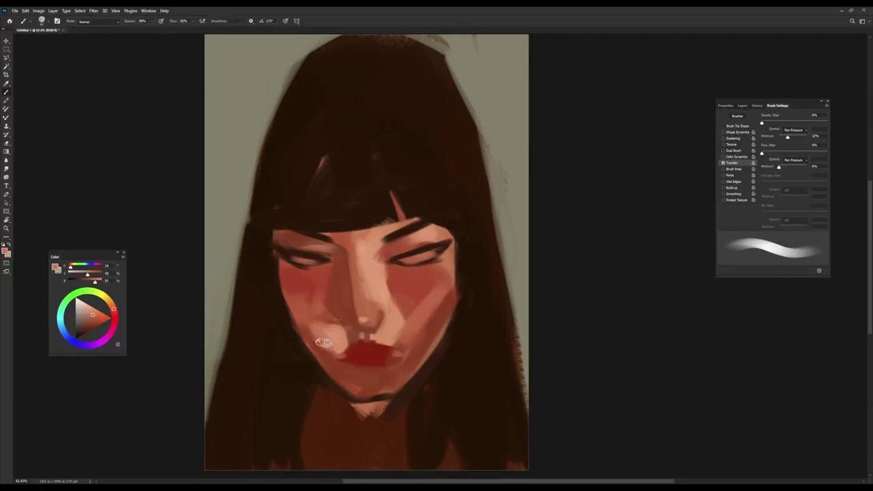
{"action": "left_click", "coordinate": [366, 234], "text": "alt"}
{"action": "key", "text": "0"}
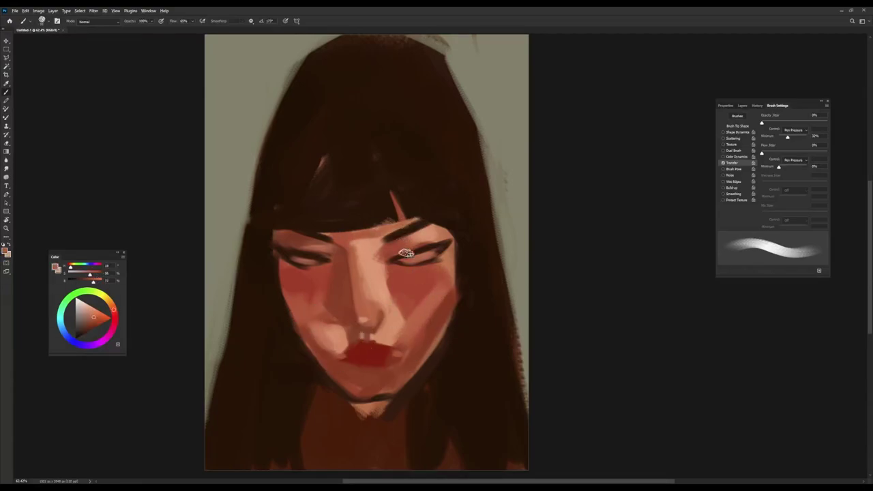
Step: Paint a deeper red sampled from the lips along the outer edges of both cheeks
{"action": "left_click", "coordinate": [366, 357], "text": "alt"}
{"action": "left_click_drag", "start_coordinate": [294, 277], "coordinate": [293, 320]}
{"action": "left_click", "coordinate": [290, 318], "text": "alt"}
{"action": "left_click", "coordinate": [289, 292], "text": "alt"}
{"action": "key", "text": "0"}
{"action": "mouse_move", "coordinate": [454, 273]}
{"action": "left_mouse_down"}
{"action": "mouse_move", "coordinate": [420, 355]}
{"action": "mouse_move", "coordinate": [416, 341]}
{"action": "left_mouse_up"}
{"action": "left_click_drag", "start_coordinate": [429, 283], "coordinate": [409, 334]}
Step: Refine the edge between the light nose plane and the red right cheek with sampled skin tones
{"action": "left_click", "coordinate": [407, 275], "text": "alt"}
{"action": "key", "text": "9"}
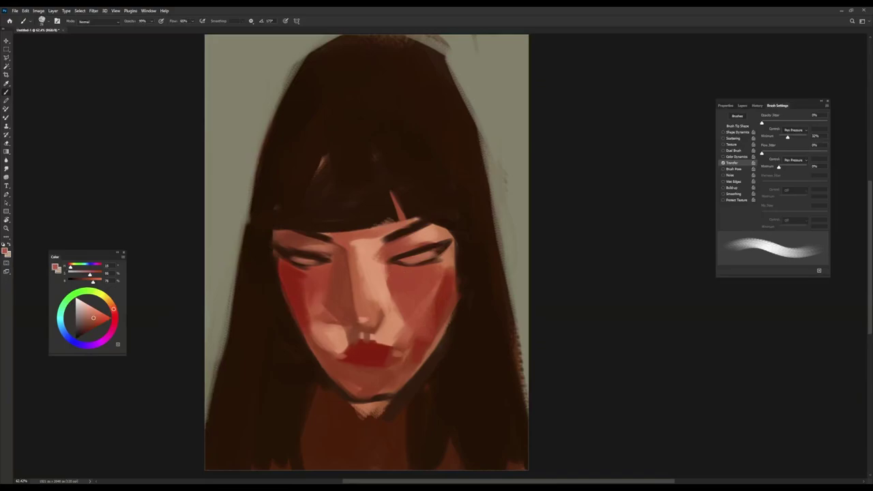
{"action": "left_click", "coordinate": [384, 276], "text": "alt"}
{"action": "key", "text": "0"}
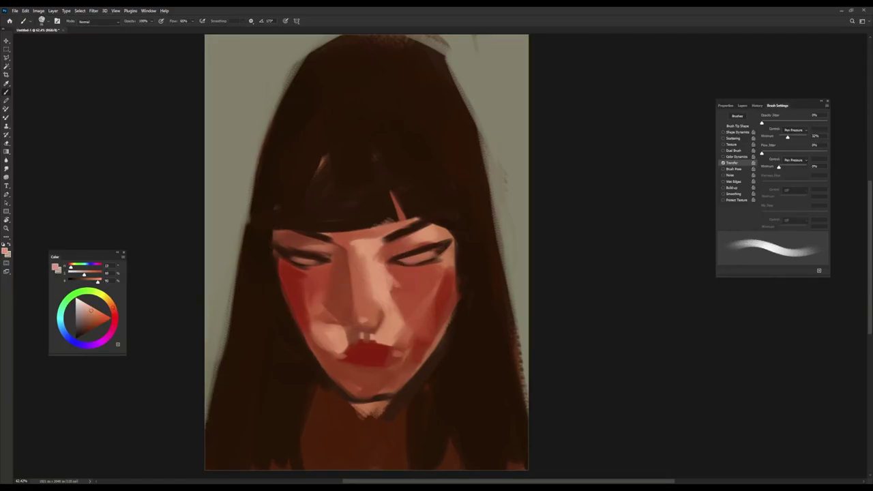
Step: Refine the nostrils, the shadowed side of the nose and the left eyelid with sampled skin tones
{"action": "left_click", "coordinate": [368, 325], "text": "alt"}
{"action": "left_click", "coordinate": [346, 318], "text": "alt"}
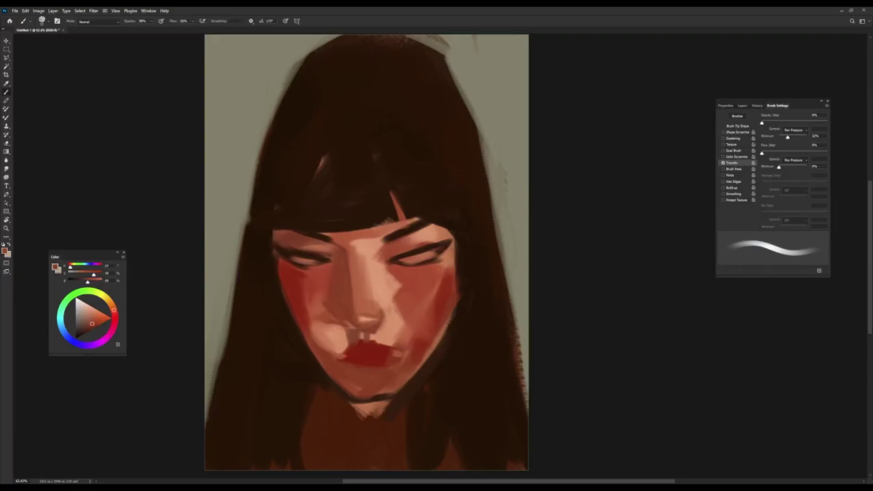
{"action": "left_click", "coordinate": [368, 313], "text": "alt"}
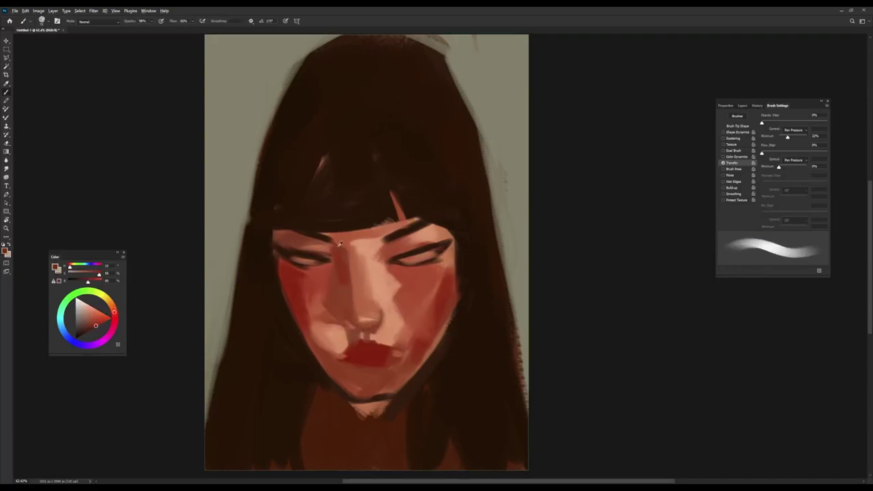
{"action": "left_click", "coordinate": [302, 249], "text": "alt"}
{"action": "left_click", "coordinate": [285, 241], "text": "alt"}
{"action": "left_click", "coordinate": [369, 251], "text": "alt"}
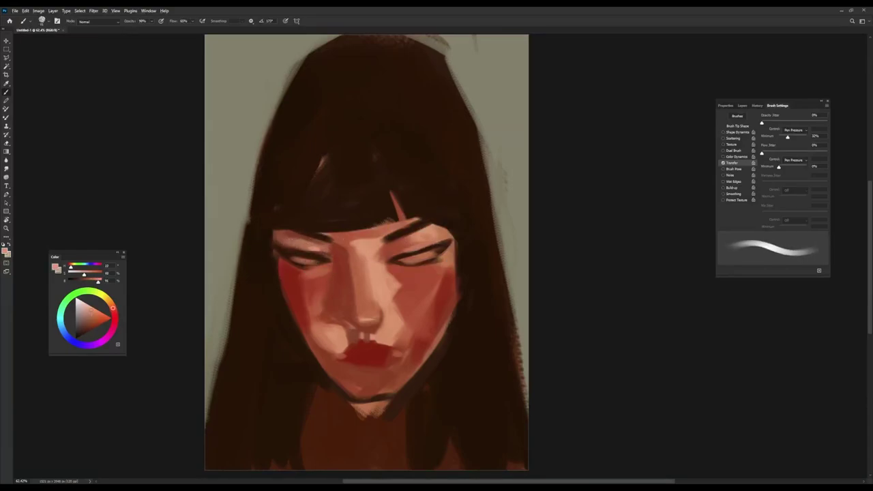
Step: Darken the hair beside the neck and rework the fringe above the left eye with thin skin-toned gaps
{"action": "left_click", "coordinate": [313, 374], "text": "alt"}
{"action": "left_click_drag", "start_coordinate": [334, 404], "coordinate": [285, 454]}
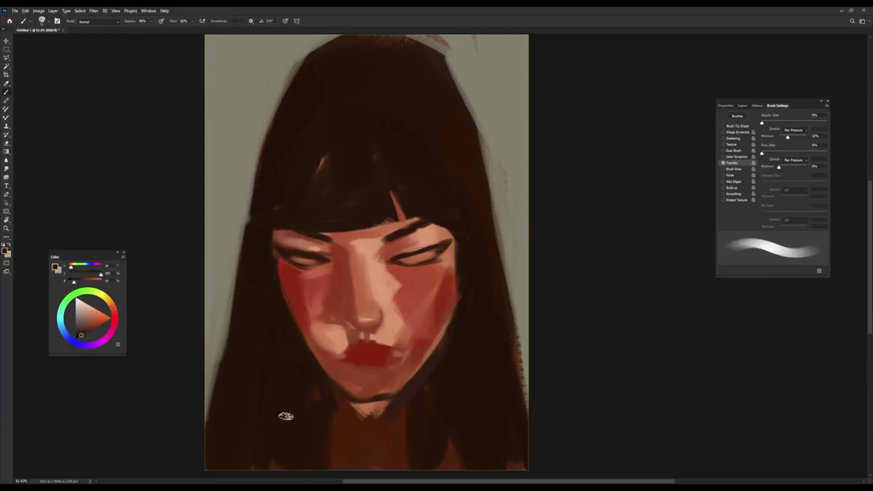
{"action": "left_click_drag", "start_coordinate": [318, 156], "coordinate": [334, 231]}
{"action": "key", "text": "0"}
{"action": "left_click", "coordinate": [333, 208], "text": "alt"}
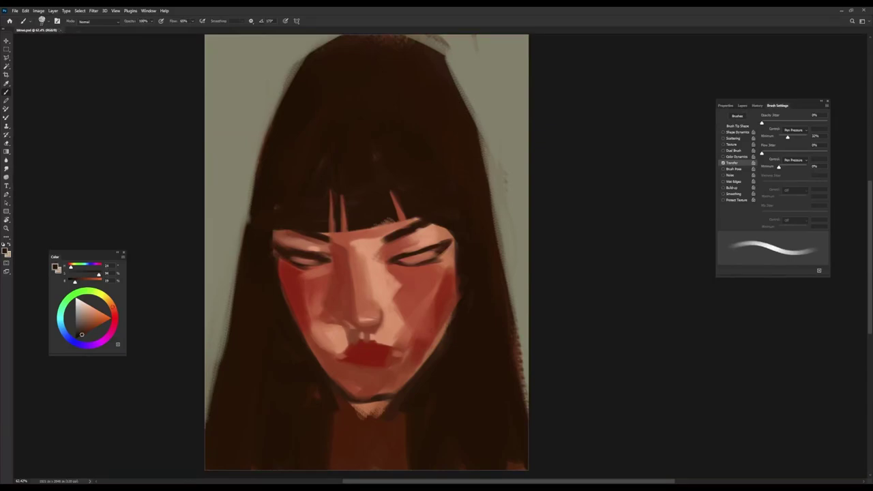
Step: Paint the hair's left outer contour from the crown down and enlarge the brush
{"action": "mouse_move", "coordinate": [326, 45]}
{"action": "left_mouse_down"}
{"action": "mouse_move", "coordinate": [259, 185]}
{"action": "mouse_move", "coordinate": [213, 368]}
{"action": "left_mouse_up"}
{"action": "key", "text": "bracketright"}
{"action": "key", "text": "bracketright"}
Step: Refine the brows and eyelids with sampled tones and widen the lower left side of the hair
{"action": "left_click", "coordinate": [324, 244], "text": "alt"}
{"action": "left_click", "coordinate": [389, 247], "text": "alt"}
{"action": "left_click", "coordinate": [417, 221], "text": "alt"}
{"action": "left_click", "coordinate": [401, 240], "text": "alt"}
{"action": "left_click", "coordinate": [459, 248], "text": "alt"}
{"action": "left_click", "coordinate": [272, 290], "text": "alt"}
{"action": "left_click_drag", "start_coordinate": [239, 270], "coordinate": [213, 416]}
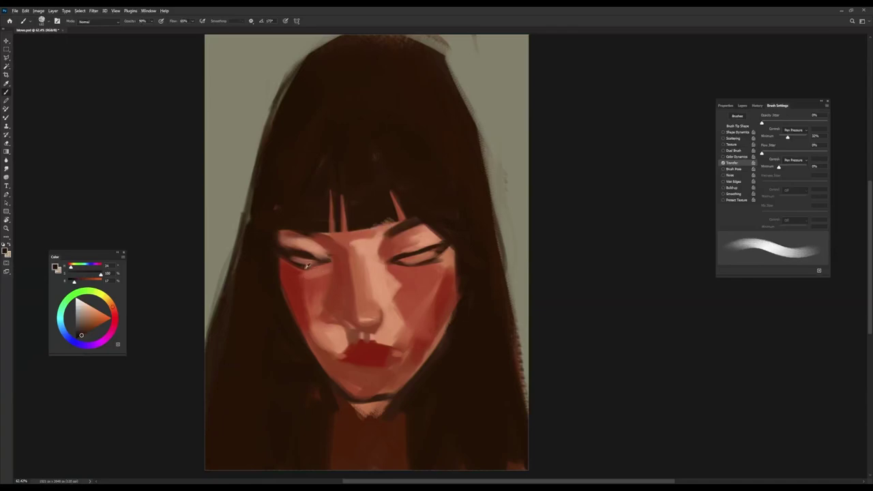
Step: Cover the left eyebrow with the dark fringe and repaint the left eyelid in reddish skin tones
{"action": "left_click", "coordinate": [282, 252], "text": "alt"}
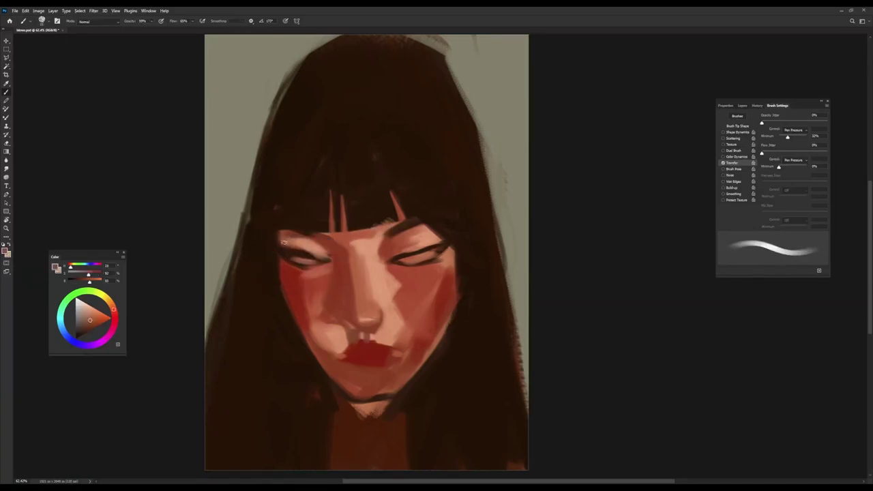
{"action": "key", "text": "0"}
{"action": "left_click", "coordinate": [288, 223], "text": "alt"}
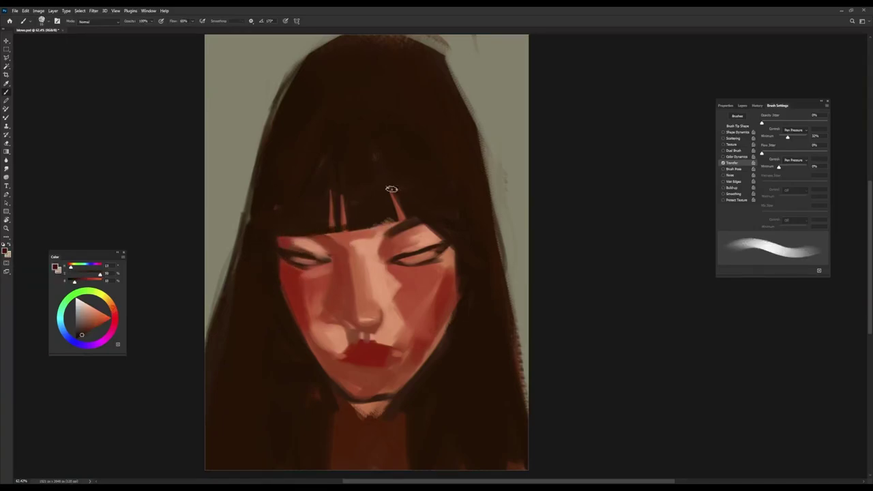
{"action": "left_click", "coordinate": [292, 249], "text": "alt"}
{"action": "key", "text": "9"}
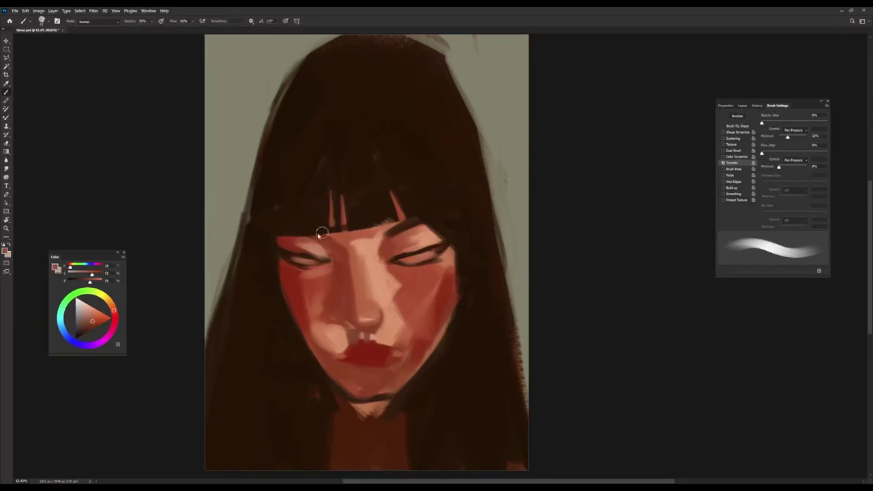
{"action": "key", "text": "bracketleft"}
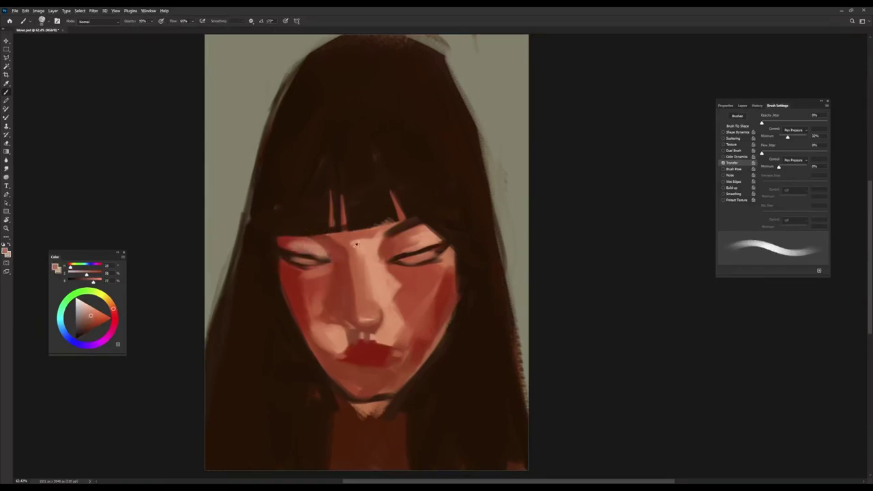
Step: Fill both eyes with dark irises and touch up the right eyelid with a sampled mauve-brown
{"action": "left_click", "coordinate": [313, 263], "text": "alt"}
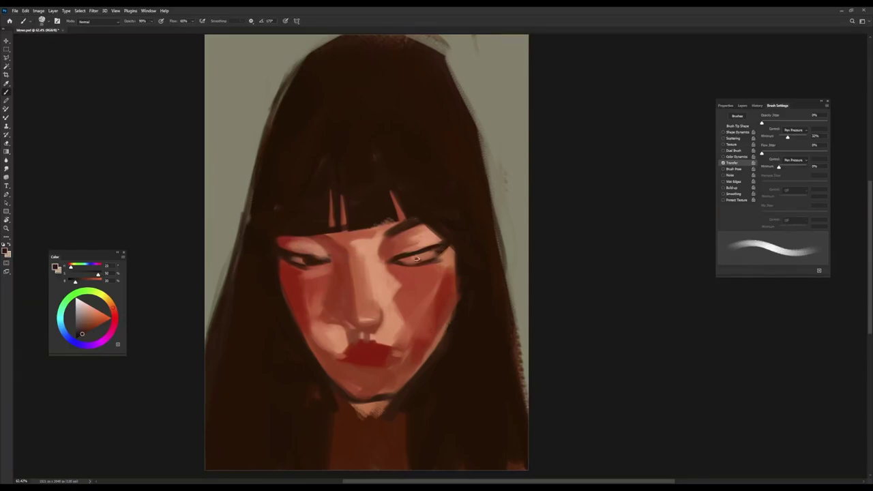
{"action": "left_click", "coordinate": [412, 262], "text": "alt"}
{"action": "left_click", "coordinate": [412, 262], "text": "alt"}
{"action": "left_click_drag", "start_coordinate": [398, 264], "coordinate": [429, 259]}
{"action": "left_click", "coordinate": [413, 247], "text": "alt"}
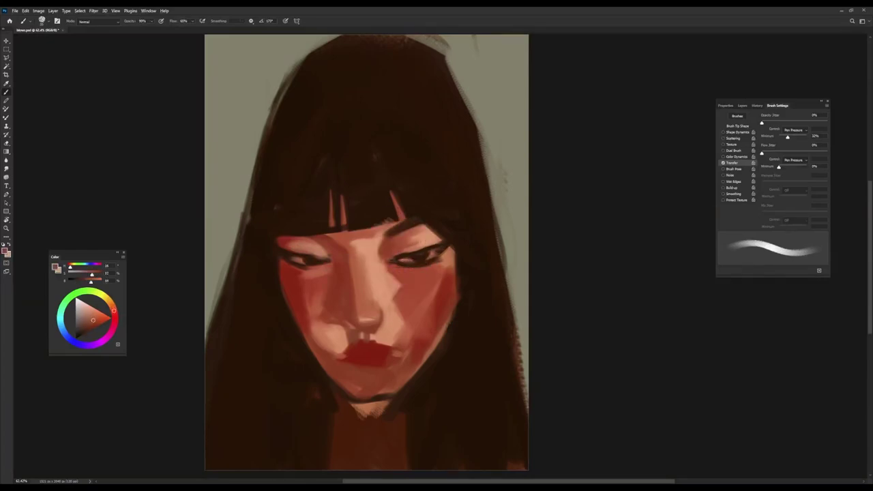
Step: Lower the dark fringe over the forehead and brows, sampling nearby skin tones and adjusting the brush size
{"action": "left_click", "coordinate": [409, 258], "text": "alt"}
{"action": "key", "text": "bracketright"}
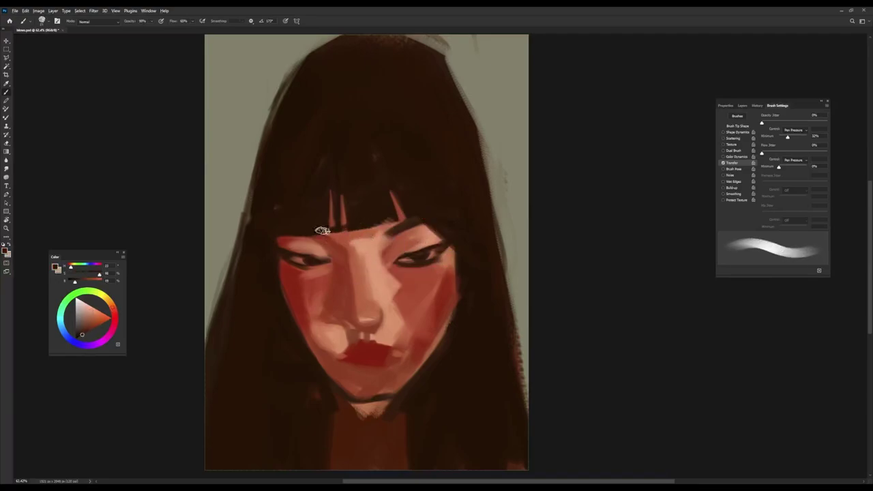
{"action": "left_click", "coordinate": [344, 248], "text": "alt"}
{"action": "left_click", "coordinate": [291, 247], "text": "alt"}
{"action": "left_click", "coordinate": [394, 289], "text": "alt"}
{"action": "key", "text": "bracketright"}
{"action": "key", "text": "bracketright"}
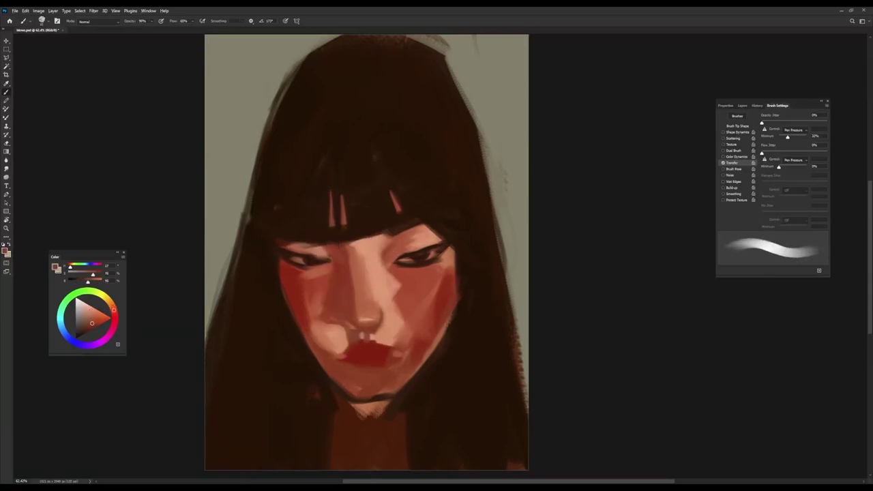
{"action": "key", "text": "bracketleft"}
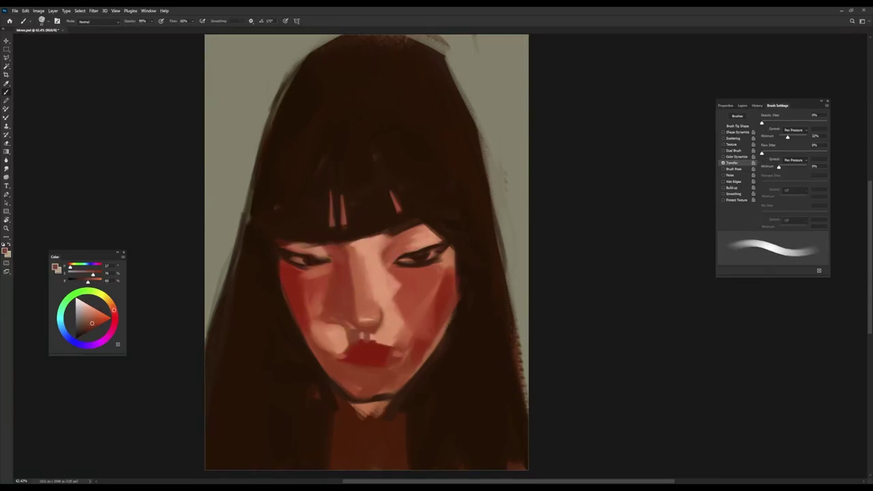
Step: Switch to the Mixer Brush and choose a broad soft-edged brush preset
{"action": "key", "text": "shift+b"}
{"action": "key", "text": "shift+b"}
{"action": "key", "text": "shift+b"}
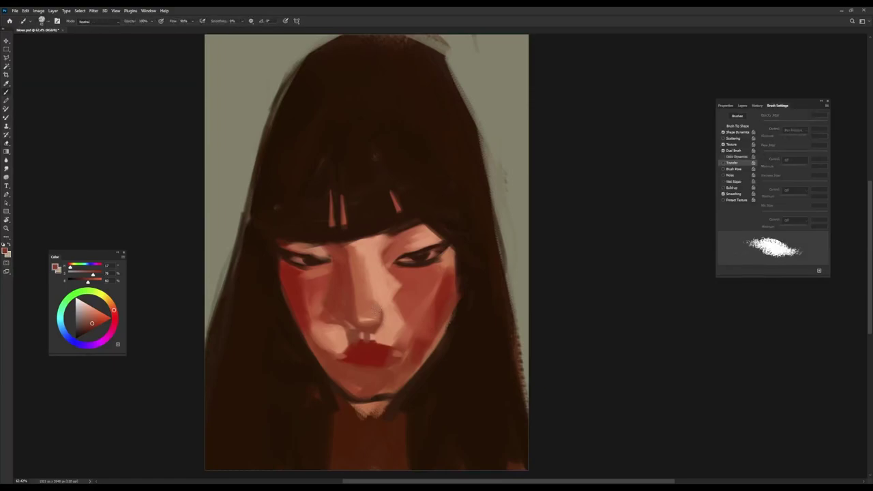
{"action": "key", "text": "period"}
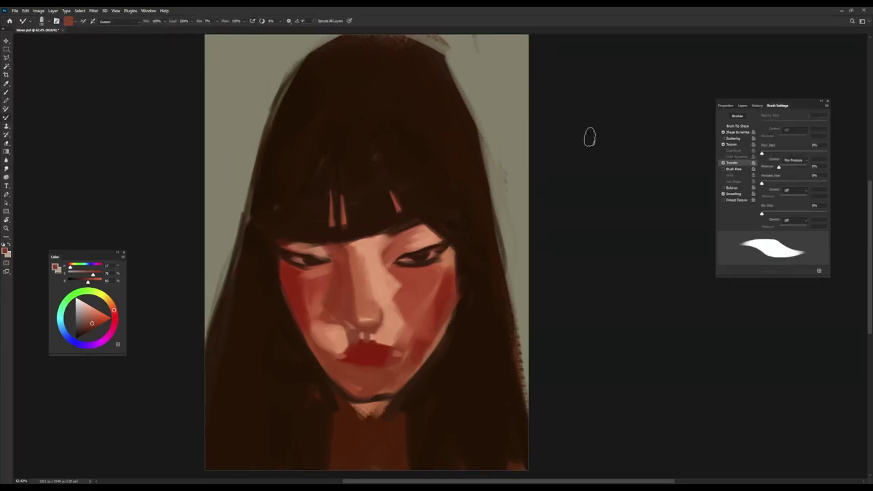
{"action": "key", "text": "period"}
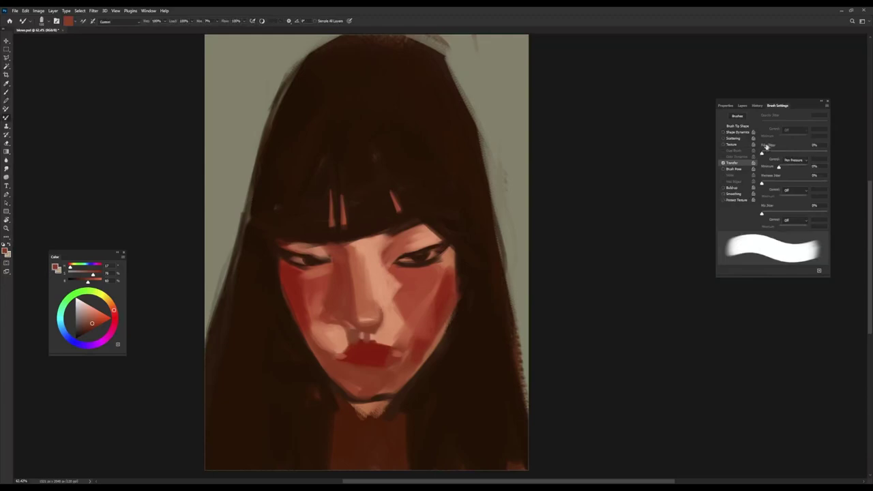
Step: Flatten the Mixer Brush tip, tilt it to 158°, and blend a sampled skin tone beside the nose
{"action": "left_click", "coordinate": [744, 127]}
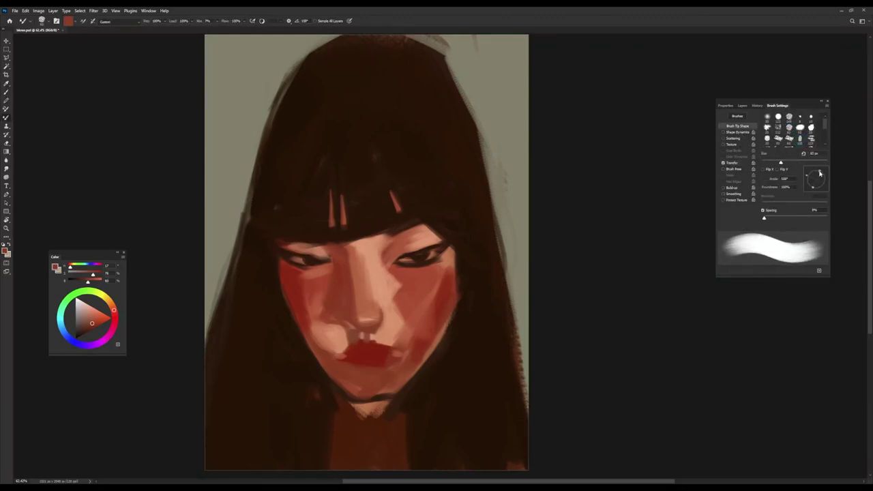
{"action": "left_click", "coordinate": [741, 163]}
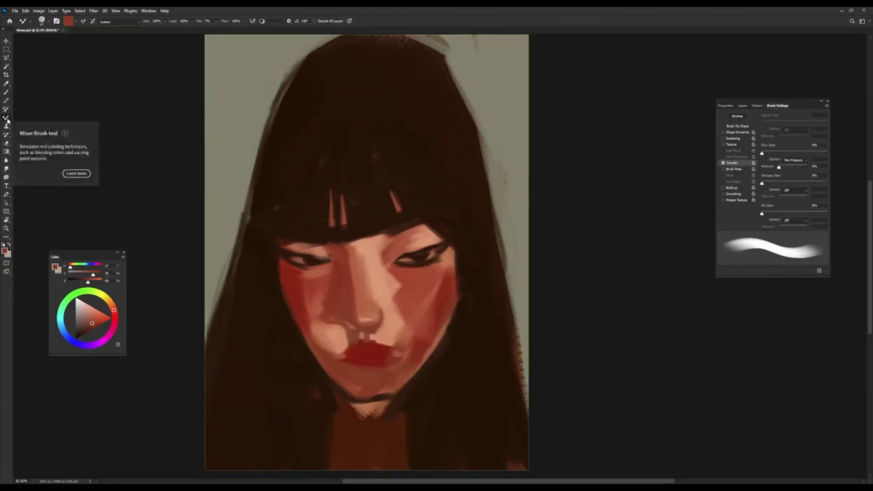
{"action": "left_click", "coordinate": [325, 326], "text": "alt"}
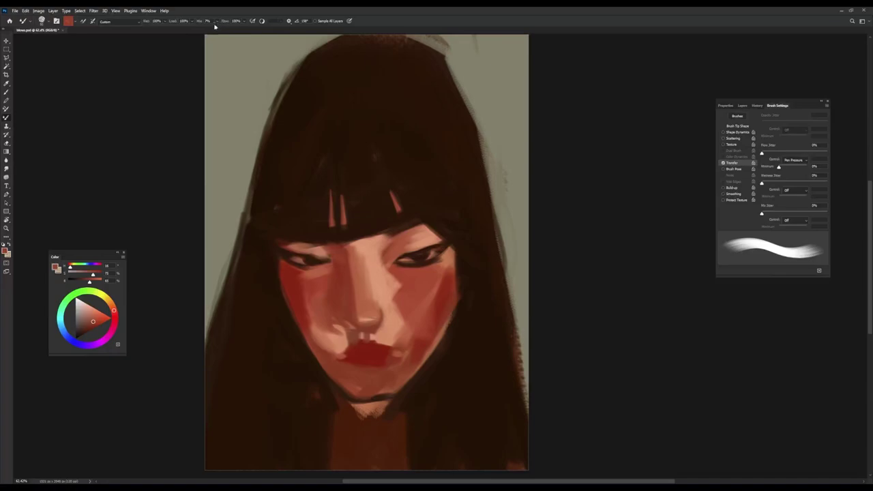
Step: Lower the brush flow to 17% and blend the skin under the left eye and around the nose bridge with sampled tones
{"action": "left_click", "coordinate": [278, 116], "text": "alt"}
{"action": "left_click", "coordinate": [283, 276], "text": "alt"}
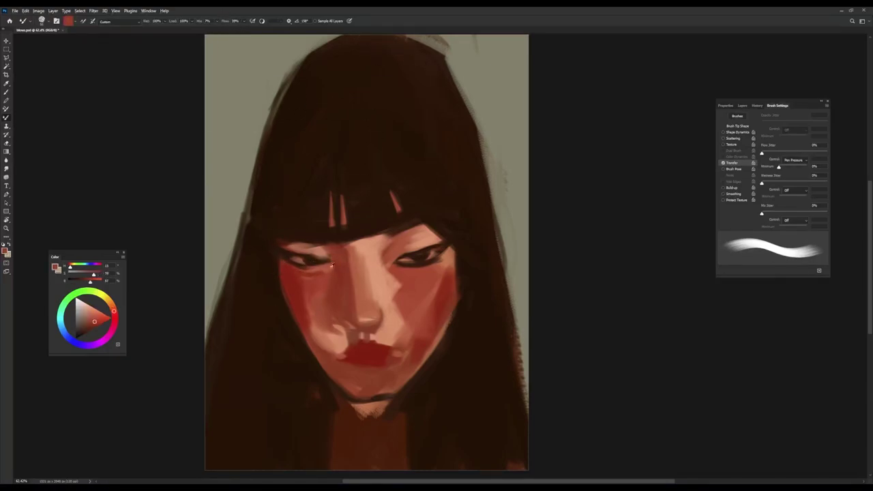
{"action": "left_click", "coordinate": [308, 307], "text": "alt"}
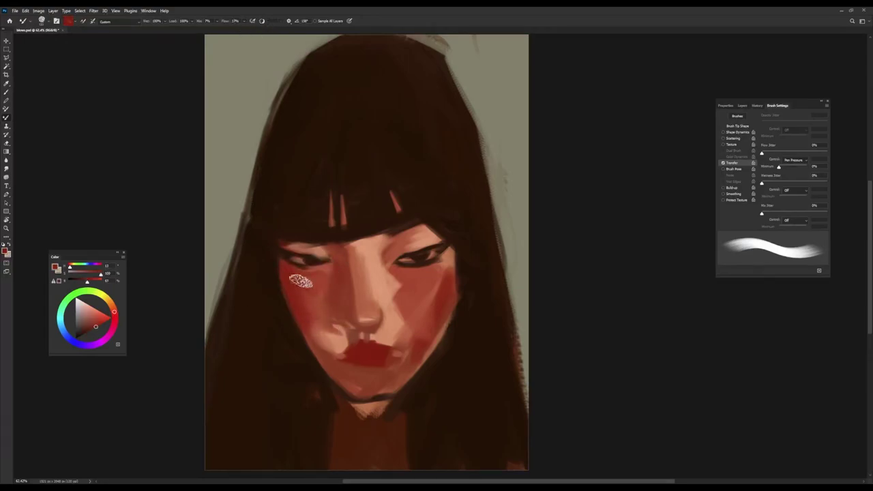
{"action": "left_click", "coordinate": [333, 268], "text": "alt"}
{"action": "left_click", "coordinate": [389, 254], "text": "alt"}
{"action": "left_click", "coordinate": [409, 237], "text": "alt"}
{"action": "left_click", "coordinate": [367, 246], "text": "alt"}
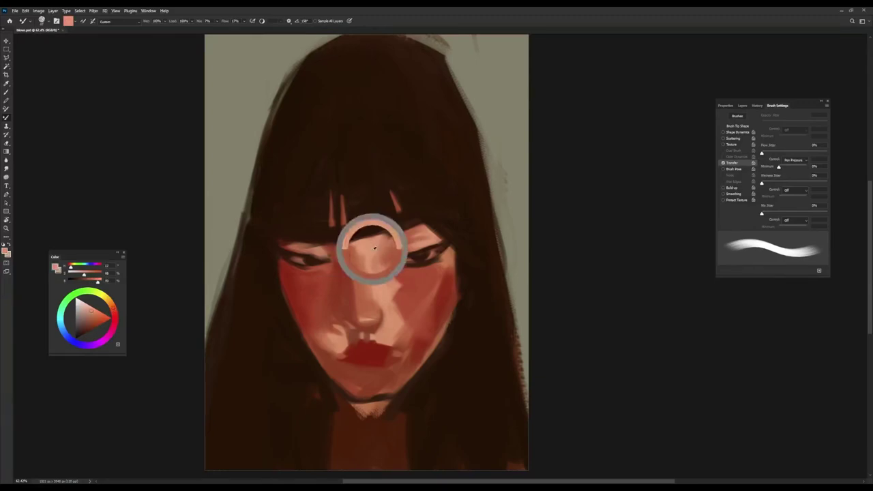
Step: Blend the nose tip and the shadow beside the left nostril using sampled light and reddish skin tones
{"action": "left_click", "coordinate": [373, 294], "text": "alt"}
{"action": "left_click", "coordinate": [360, 347], "text": "alt"}
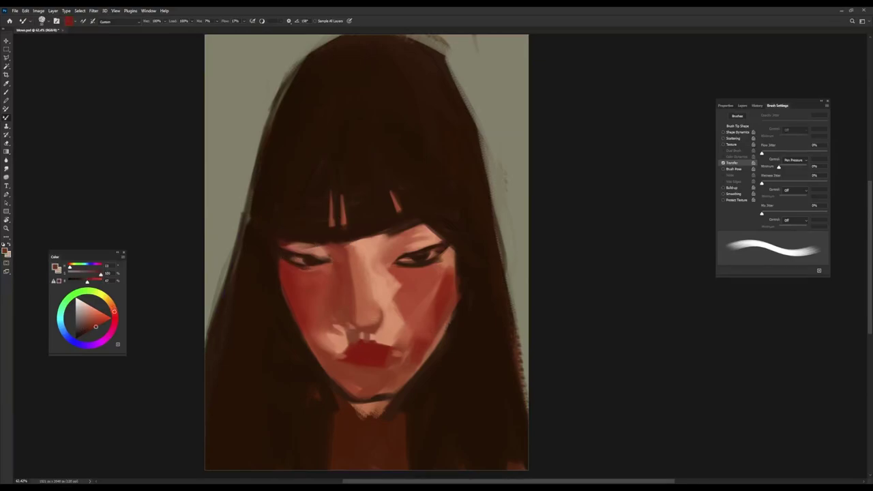
{"action": "left_click", "coordinate": [346, 325], "text": "alt"}
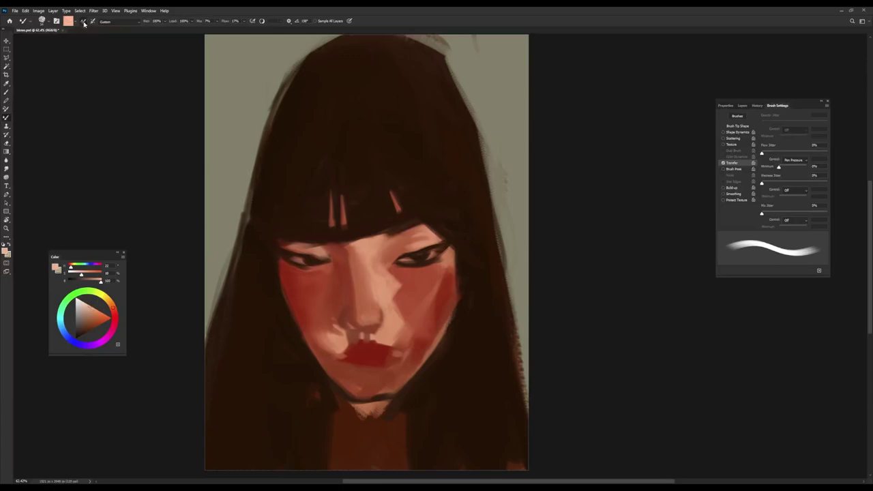
{"action": "left_click", "coordinate": [361, 326], "text": "alt"}
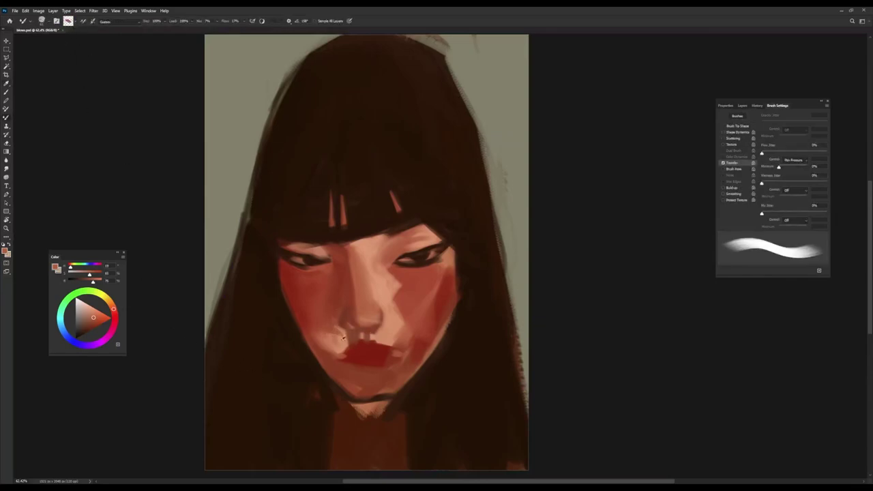
Step: Soften the hard edges between the light and reddish patches on the right cheek with sampled skin tones
{"action": "left_click", "coordinate": [288, 314], "text": "alt"}
{"action": "left_click", "coordinate": [402, 301], "text": "alt"}
{"action": "left_click", "coordinate": [399, 324], "text": "alt"}
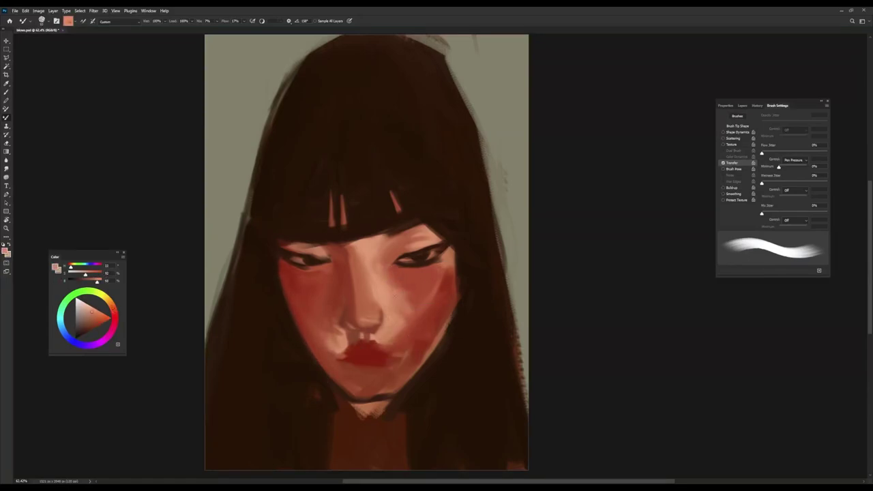
Step: Refine the left eyelid beneath the fringe and smooth the left cheek beside the mouth with sampled skin tones
{"action": "left_click", "coordinate": [285, 244], "text": "alt"}
{"action": "left_click", "coordinate": [310, 244], "text": "alt"}
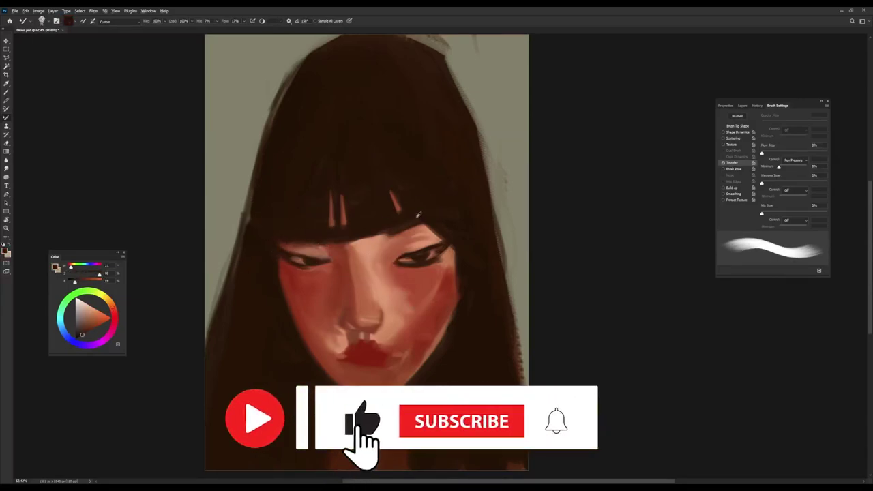
{"action": "left_click", "coordinate": [300, 247], "text": "alt"}
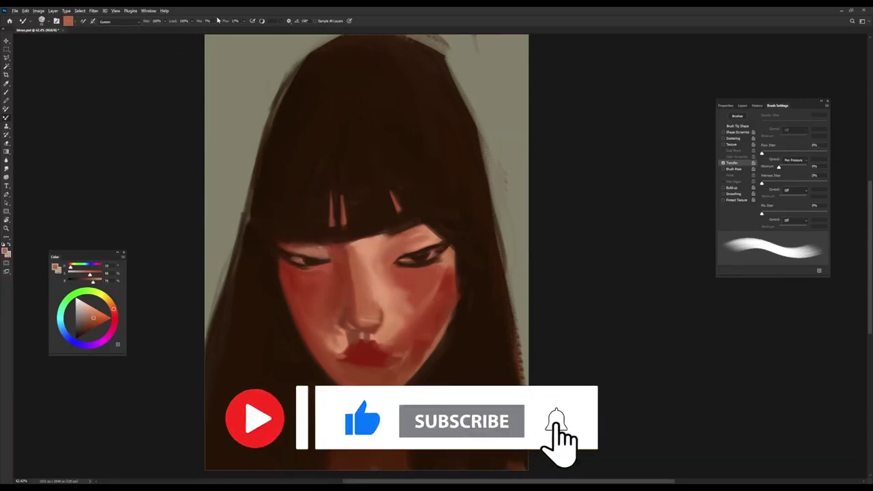
{"action": "left_click", "coordinate": [330, 328], "text": "alt"}
{"action": "left_click", "coordinate": [330, 333], "text": "alt"}
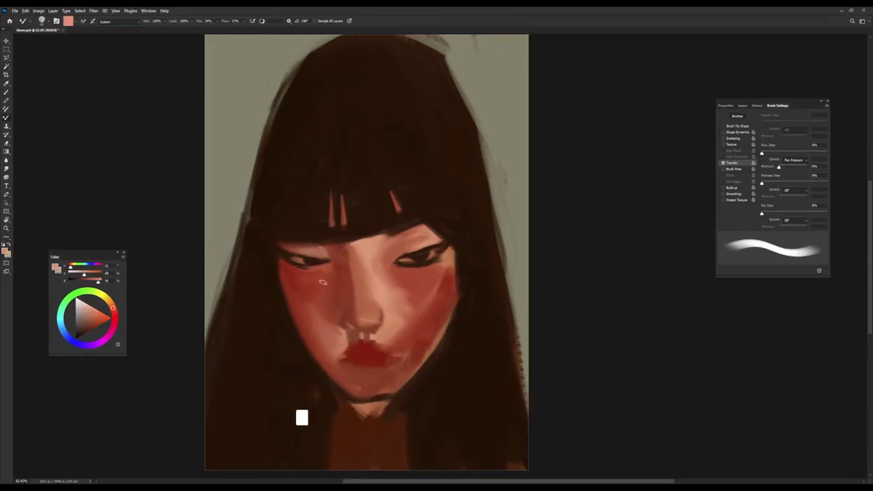
Step: Set the brush mix to 3% and refine the left eyelid and the skin under the fringe above the right eye
{"action": "left_click", "coordinate": [318, 248], "text": "alt"}
{"action": "mouse_move", "coordinate": [99, 312]}
{"action": "left_mouse_down"}
{"action": "mouse_move", "coordinate": [129, 313]}
{"action": "mouse_move", "coordinate": [99, 317]}
{"action": "left_mouse_up"}
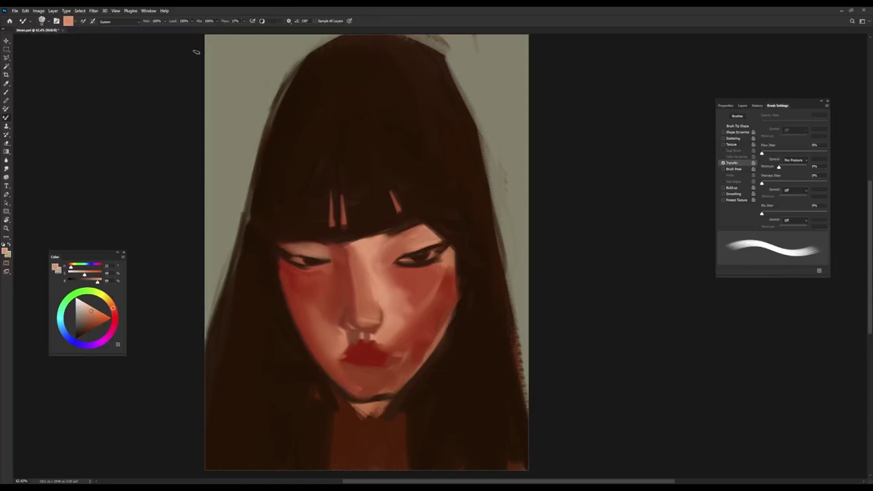
{"action": "left_click", "coordinate": [317, 268], "text": "alt"}
{"action": "left_click", "coordinate": [95, 323]}
{"action": "left_click", "coordinate": [405, 220], "text": "alt"}
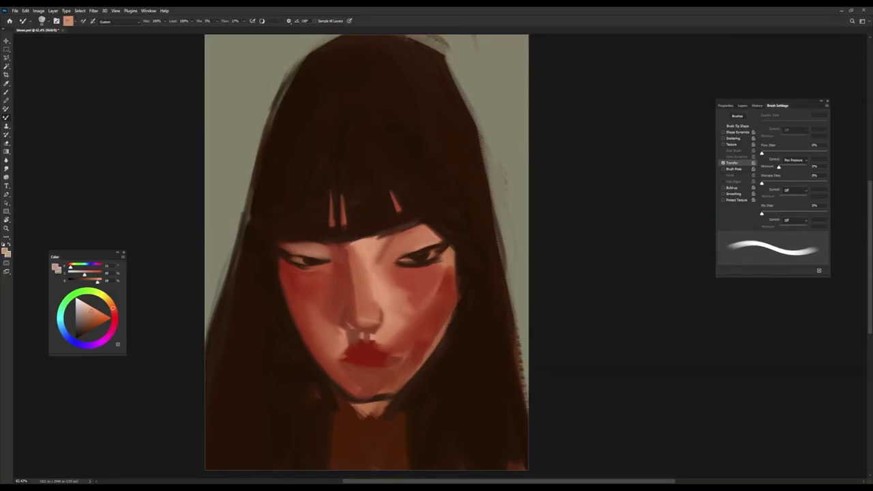
{"action": "left_click", "coordinate": [384, 226], "text": "alt"}
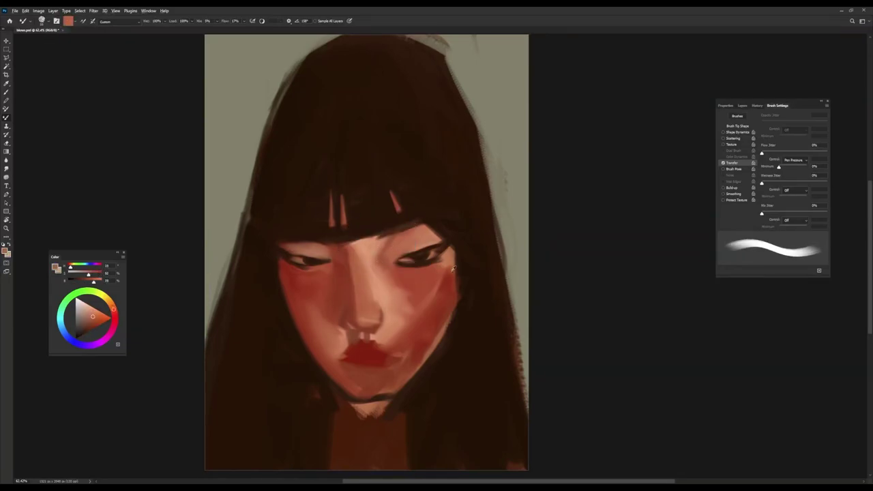
Step: Refine the right eye's outline and upper lid with a dark red-brown and sampled pinkish skin tones
{"action": "left_click", "coordinate": [83, 334]}
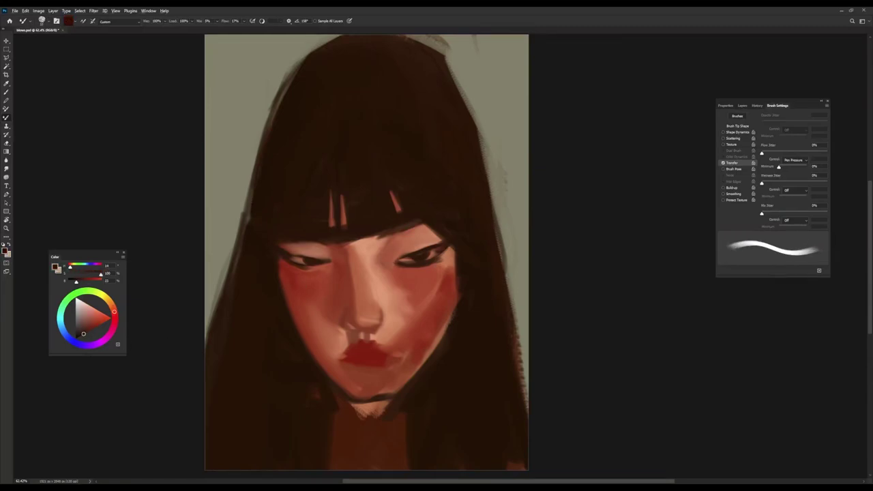
{"action": "left_click", "coordinate": [413, 240], "text": "alt"}
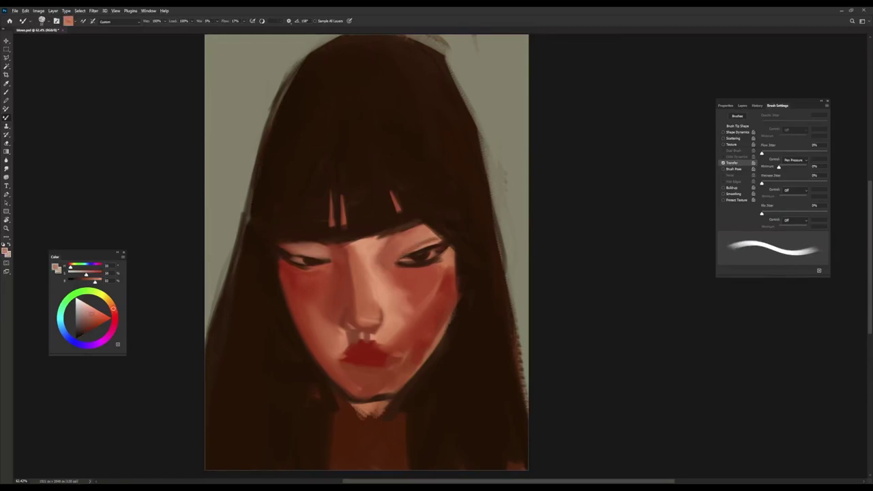
{"action": "left_click", "coordinate": [393, 265], "text": "alt"}
Step: Cover the bright skin gaps in the fringe with sampled dark hair colour and touch up the edges of both eyes
{"action": "left_click", "coordinate": [318, 236], "text": "alt"}
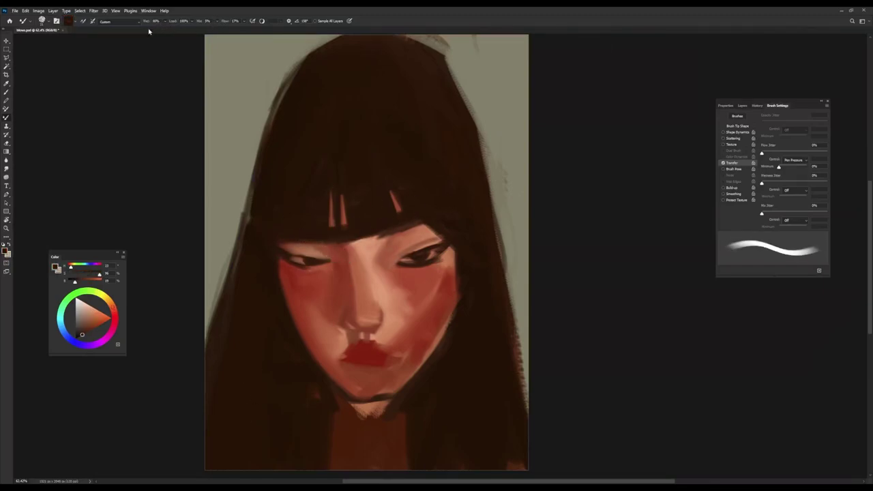
{"action": "left_click_drag", "start_coordinate": [340, 225], "coordinate": [333, 172]}
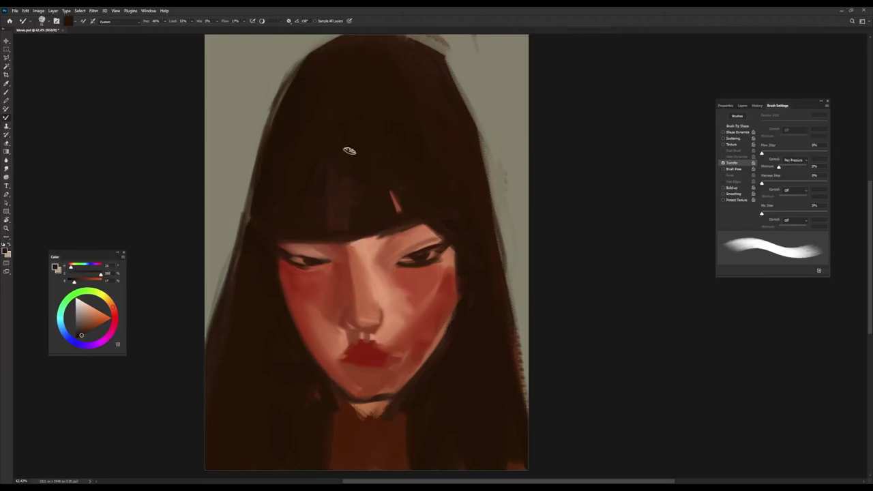
{"action": "left_click_drag", "start_coordinate": [329, 266], "coordinate": [324, 269]}
{"action": "left_click", "coordinate": [325, 270], "text": "alt"}
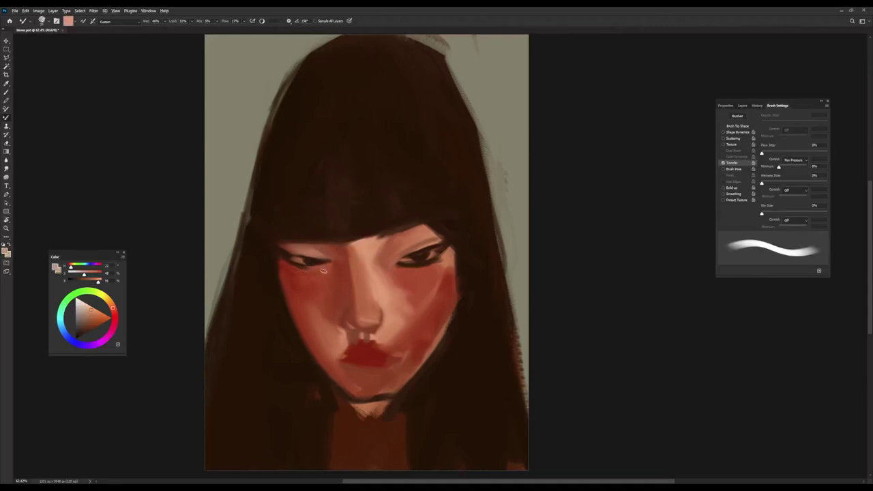
{"action": "left_click", "coordinate": [428, 263], "text": "alt"}
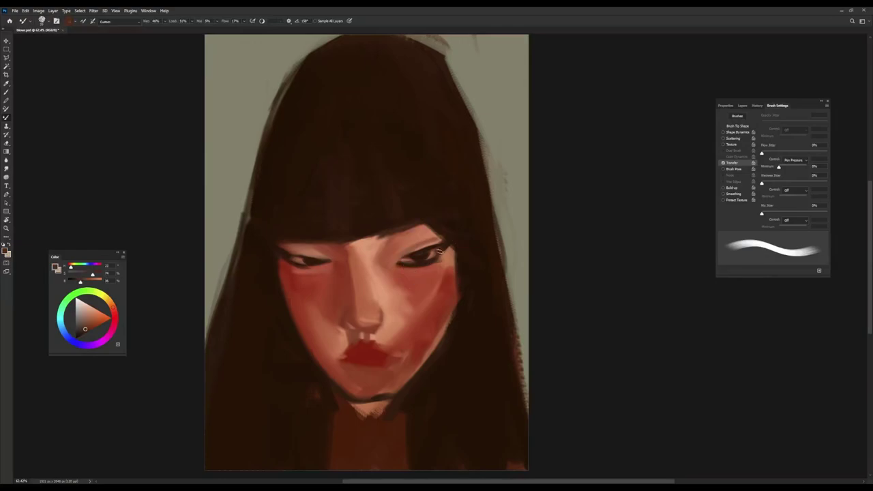
{"action": "key", "text": "bracketright"}
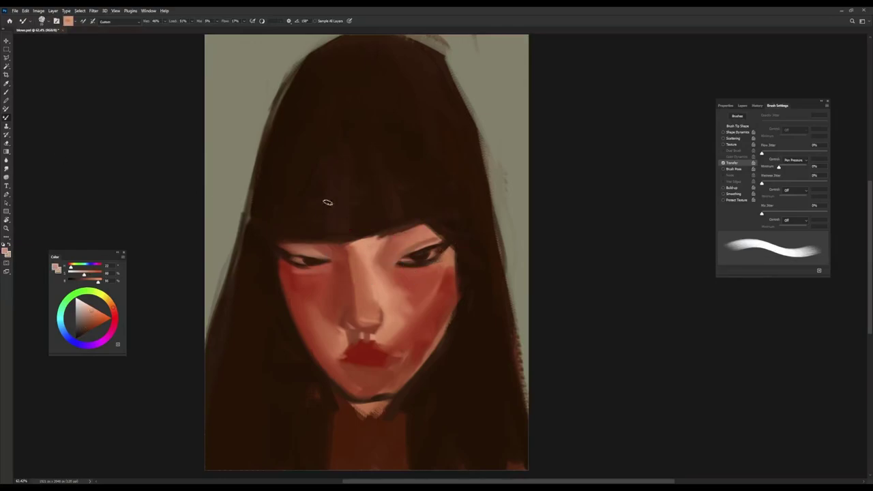
Step: Switch to the regular Brush with only Transfer enabled, and flatten its tip to 43% roundness at a 157° angle
{"action": "key", "text": "shift+b"}
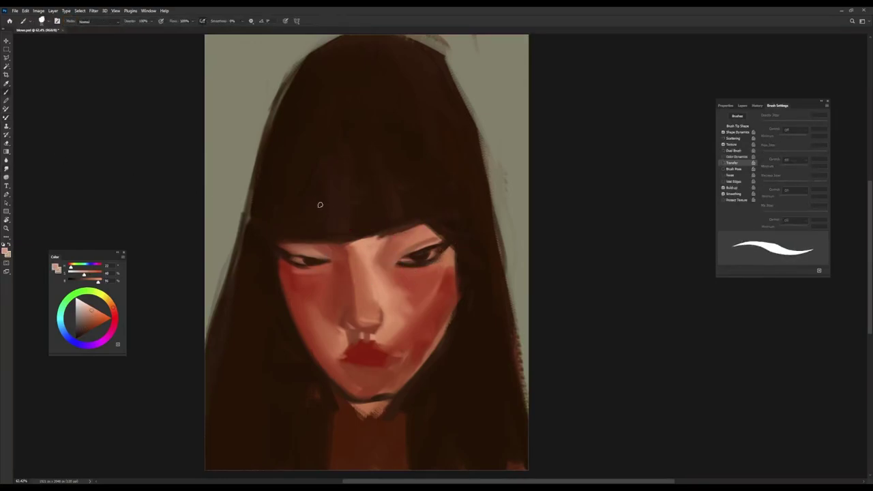
{"action": "left_click", "coordinate": [737, 125]}
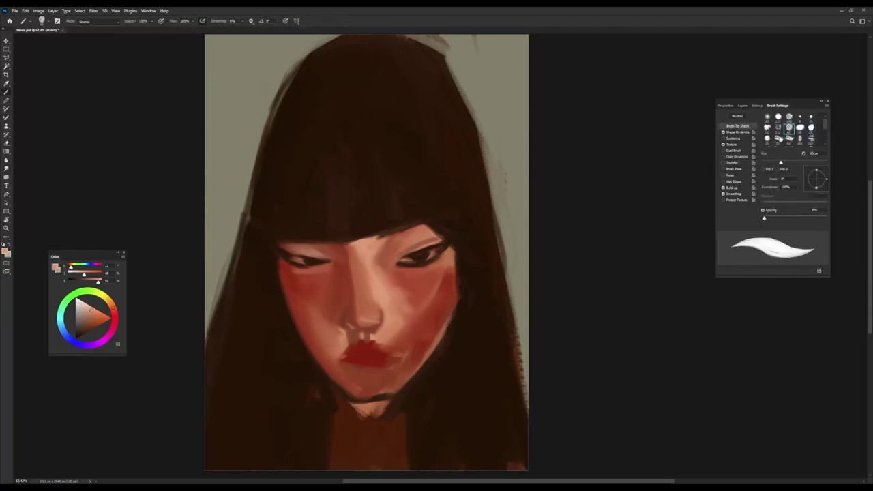
{"action": "left_click", "coordinate": [723, 132]}
{"action": "left_click", "coordinate": [723, 144]}
{"action": "left_click", "coordinate": [723, 187]}
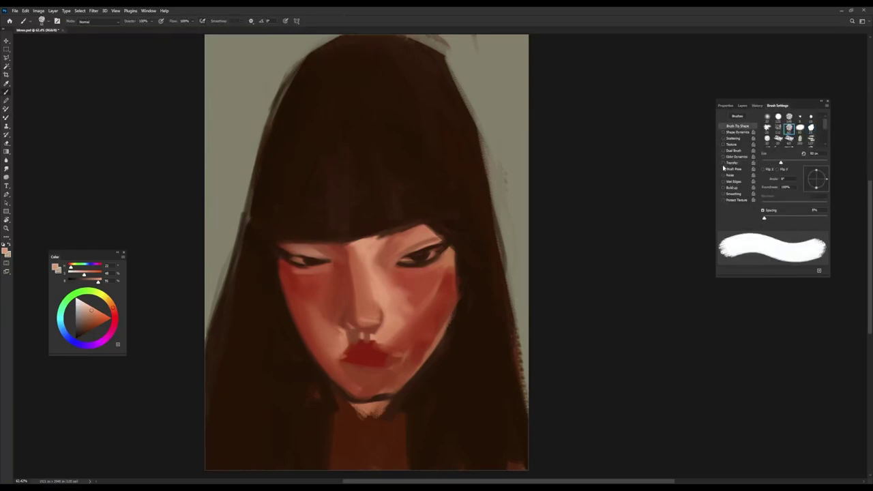
{"action": "left_click", "coordinate": [723, 163]}
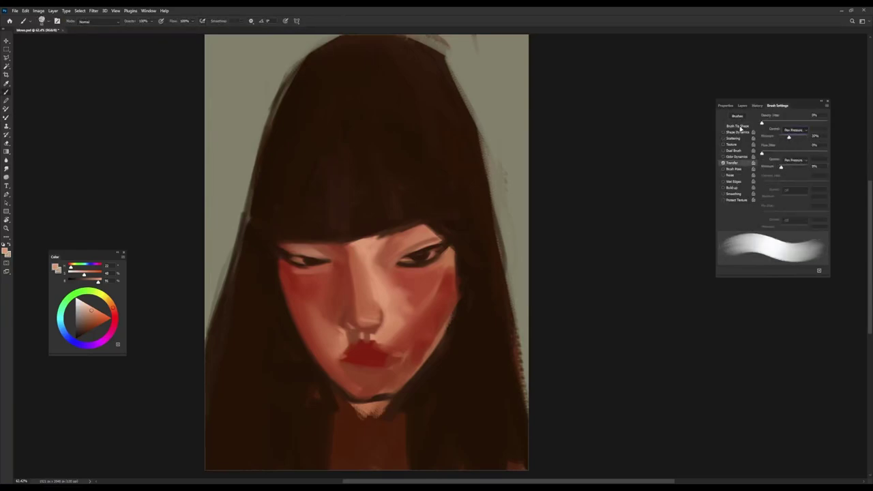
{"action": "left_click", "coordinate": [739, 126]}
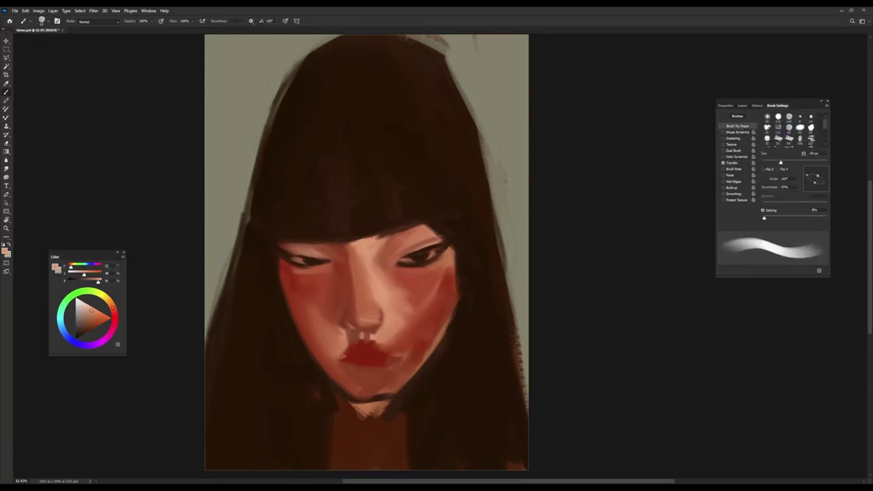
Step: Paint a soft reddish skin gap through the fringe above the left inner brow and touch up the right iris
{"action": "left_click", "coordinate": [331, 205], "text": "alt"}
{"action": "left_click_drag", "start_coordinate": [329, 239], "coordinate": [334, 190]}
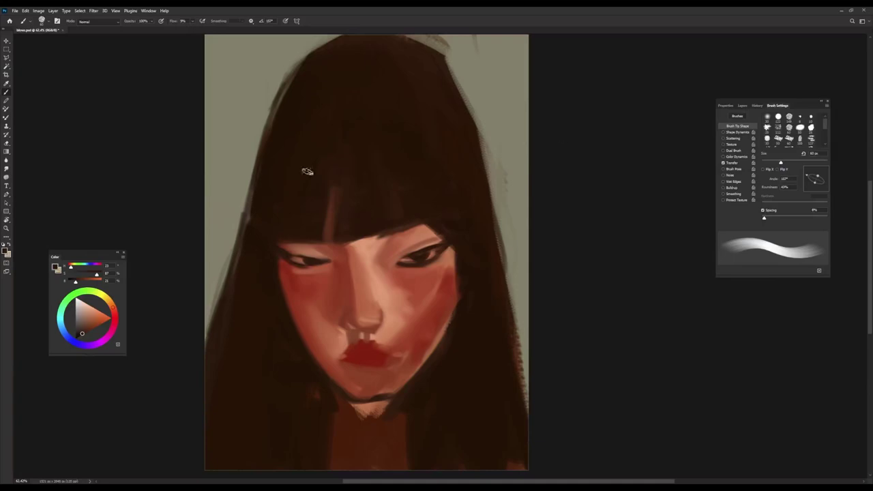
{"action": "left_click", "coordinate": [420, 265], "text": "alt"}
{"action": "left_click", "coordinate": [425, 255], "text": "alt"}
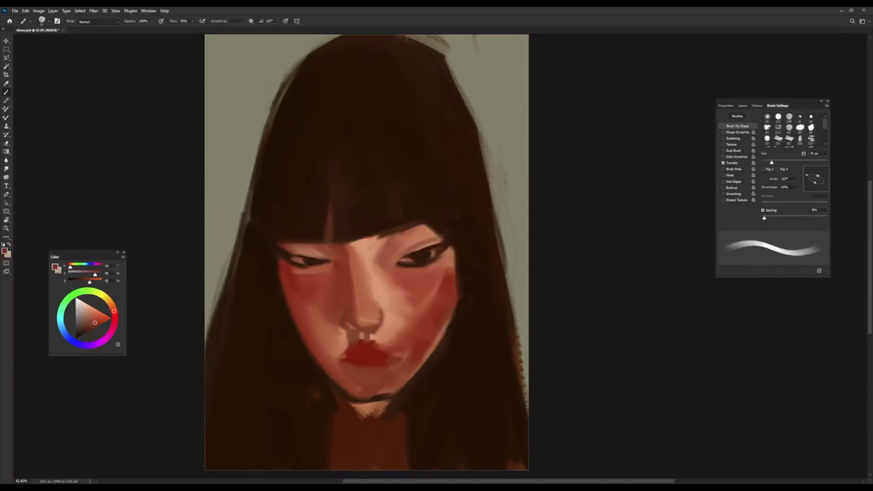
Step: Shade the right upper eyelid and its inner corner with red-brown and sampled skin tones, adjusting the brush size
{"action": "left_click", "coordinate": [405, 251], "text": "alt"}
{"action": "key", "text": "bracketright"}
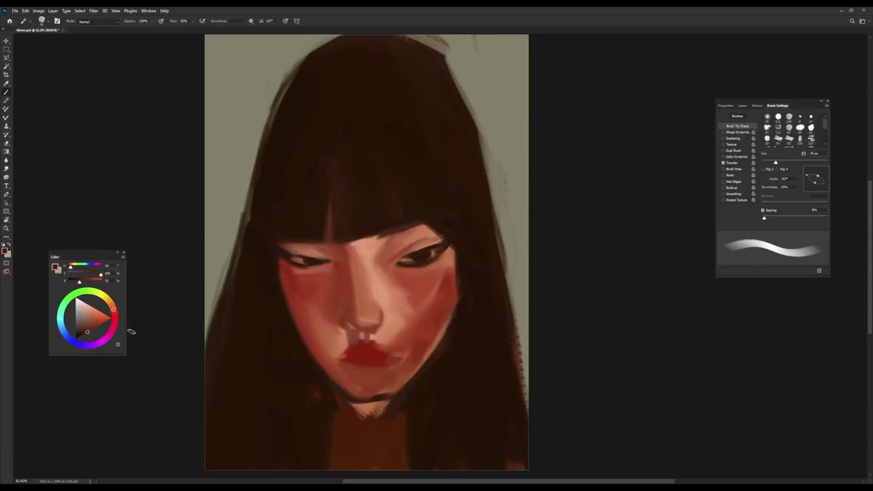
{"action": "left_click", "coordinate": [392, 253], "text": "alt"}
{"action": "left_click", "coordinate": [382, 262], "text": "alt"}
{"action": "key", "text": "bracketright"}
{"action": "left_click", "coordinate": [423, 231], "text": "alt"}
{"action": "key", "text": "bracketleft"}
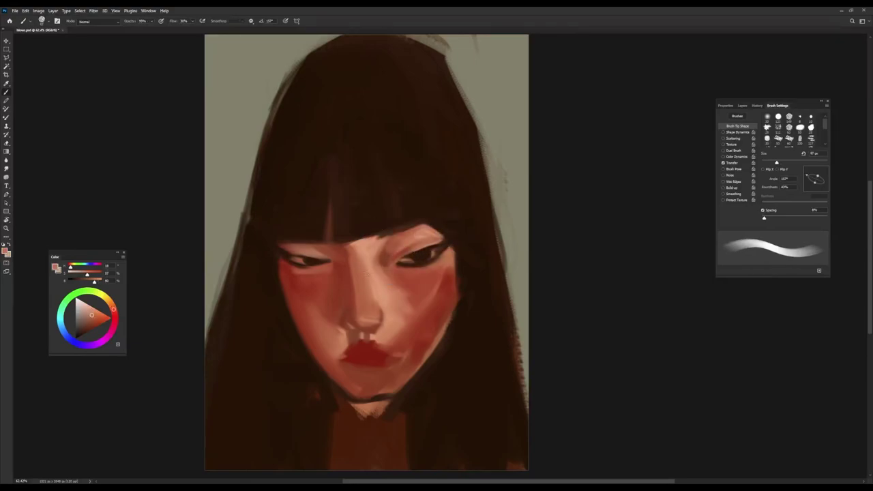
{"action": "left_click", "coordinate": [417, 265], "text": "alt"}
Step: Define the nostrils and the underside of the nose with a smaller brush and sampled reddish shadow tones
{"action": "left_click", "coordinate": [341, 247], "text": "alt"}
{"action": "key", "text": "bracketleft"}
{"action": "key", "text": "bracketleft"}
{"action": "key", "text": "bracketleft"}
{"action": "key", "text": "bracketleft"}
{"action": "key", "text": "bracketleft"}
{"action": "left_click", "coordinate": [359, 328], "text": "alt"}
{"action": "key", "text": "bracketright"}
{"action": "left_click", "coordinate": [364, 330], "text": "alt"}
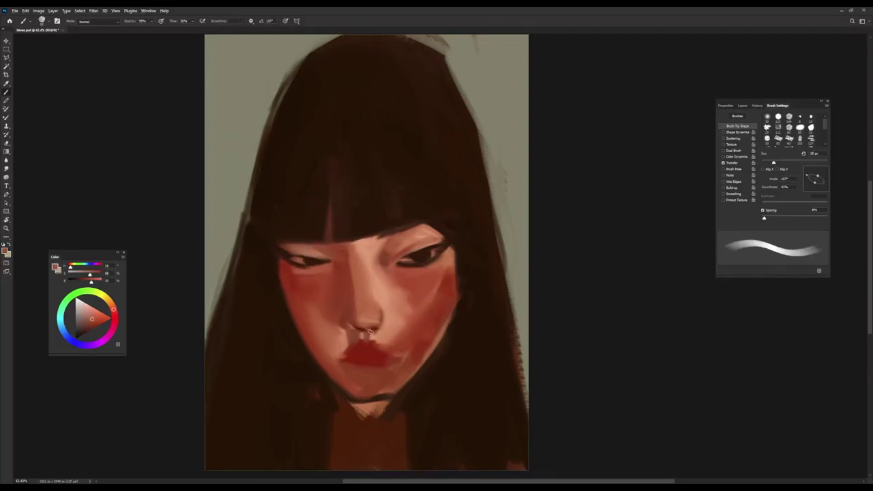
Step: Smooth the side and tip of the nose with sampled light skin tones and set the brush spacing to 17%
{"action": "left_click", "coordinate": [381, 317], "text": "alt"}
{"action": "left_click", "coordinate": [365, 292], "text": "alt"}
{"action": "left_click", "coordinate": [366, 300], "text": "alt"}
{"action": "key", "text": "bracketright"}
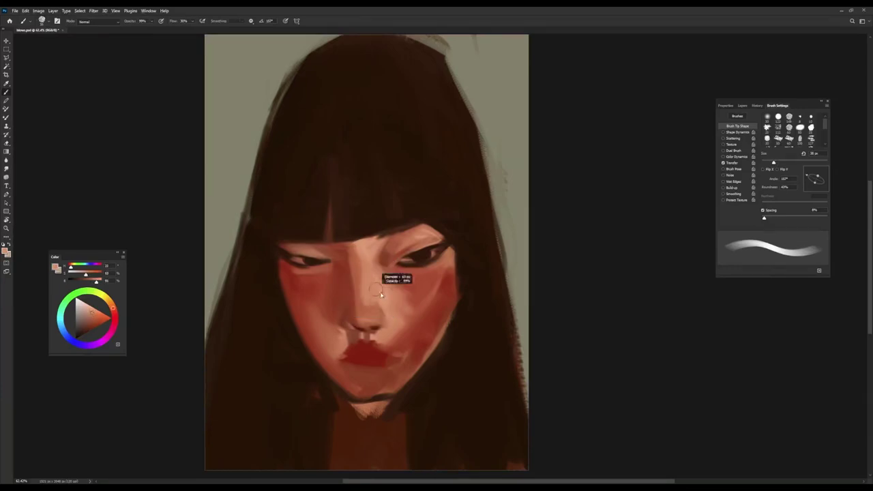
{"action": "left_click_drag", "start_coordinate": [764, 219], "coordinate": [767, 219]}
{"action": "left_click", "coordinate": [375, 309], "text": "alt"}
Step: Shade the transition from the left inner eye corner to the nose bridge with sampled skin tones, adjusting the brush size
{"action": "left_click", "coordinate": [368, 253], "text": "alt"}
{"action": "key", "text": "bracketleft"}
{"action": "key", "text": "bracketright"}
{"action": "left_click", "coordinate": [335, 270], "text": "alt"}
{"action": "left_click_drag", "start_coordinate": [331, 254], "coordinate": [355, 244]}
{"action": "key", "text": "bracketleft"}
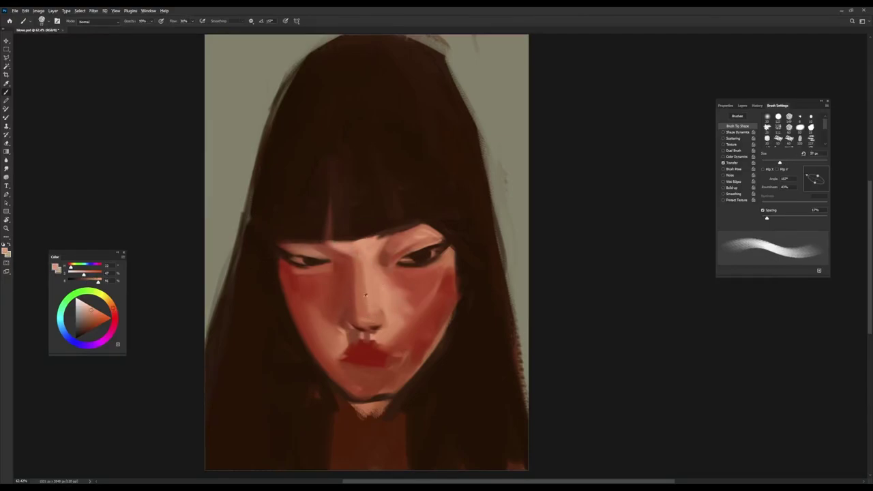
Step: Redefine the nostrils and the underside of the nose with a smaller brush and sampled red-brown and skin tones
{"action": "left_click", "coordinate": [351, 320], "text": "alt"}
{"action": "left_click", "coordinate": [348, 322], "text": "alt"}
{"action": "key", "text": "bracketleft"}
{"action": "left_click", "coordinate": [372, 328], "text": "alt"}
{"action": "left_click", "coordinate": [358, 326], "text": "alt"}
{"action": "left_click", "coordinate": [375, 332], "text": "alt"}
{"action": "left_click", "coordinate": [372, 329], "text": "alt"}
{"action": "left_click", "coordinate": [380, 329], "text": "alt"}
{"action": "left_click", "coordinate": [369, 331], "text": "alt"}
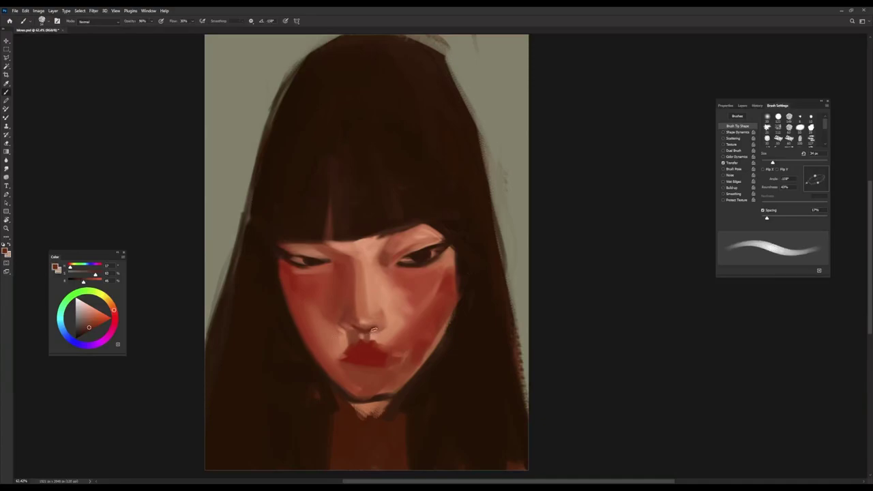
Step: Soften the nose tip, the left nostril wing and the adjoining cheek with sampled skin tones
{"action": "left_click", "coordinate": [371, 318], "text": "alt"}
{"action": "left_click", "coordinate": [358, 320], "text": "alt"}
{"action": "left_click", "coordinate": [359, 311], "text": "alt"}
{"action": "left_click", "coordinate": [350, 319], "text": "alt"}
{"action": "left_click", "coordinate": [359, 331], "text": "alt"}
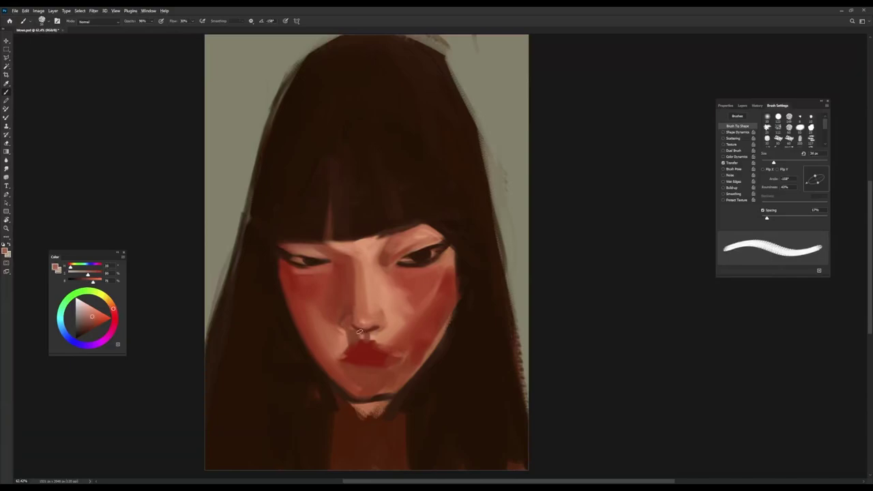
{"action": "left_click_drag", "start_coordinate": [327, 320], "coordinate": [347, 321]}
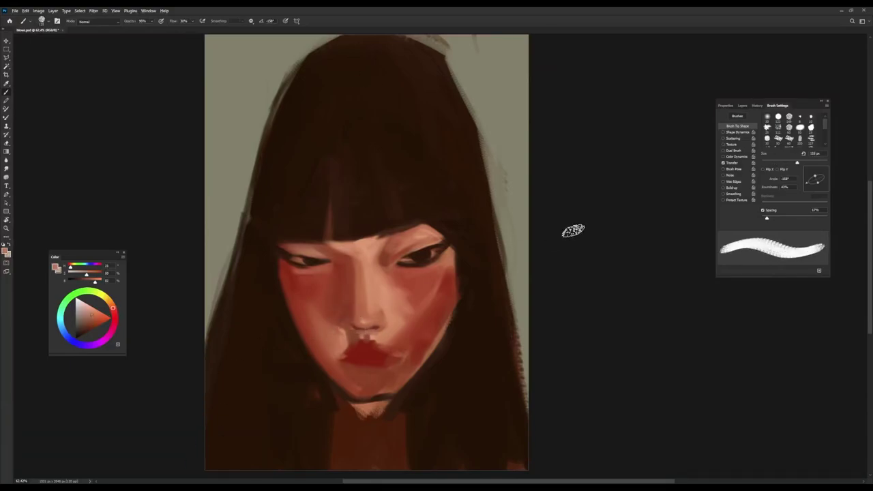
Step: Switch to the Mixer Brush and blend the shadow between the left inner eye corner and the nose bridge
{"action": "mouse_move", "coordinate": [353, 226]}
{"action": "left_mouse_down"}
{"action": "mouse_move", "coordinate": [345, 225]}
{"action": "mouse_move", "coordinate": [345, 246]}
{"action": "left_mouse_up"}
{"action": "left_click", "coordinate": [338, 277], "text": "alt"}
{"action": "key", "text": "shift+b"}
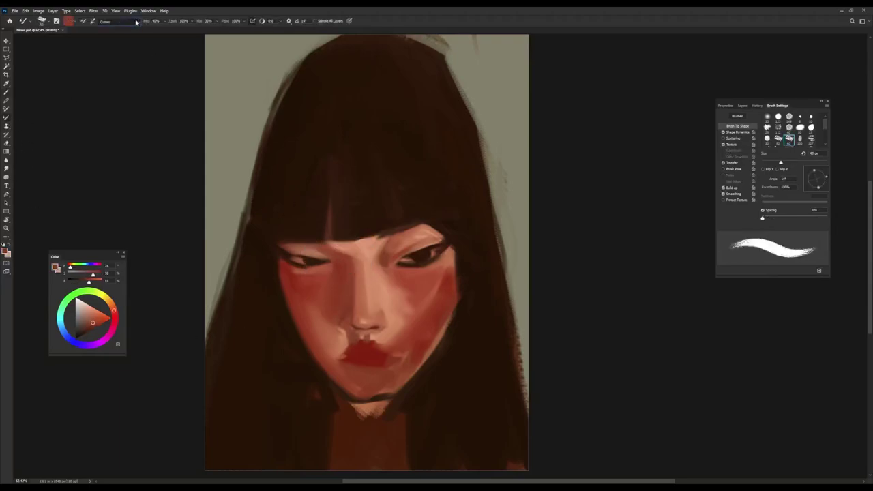
{"action": "left_click", "coordinate": [330, 260], "text": "alt"}
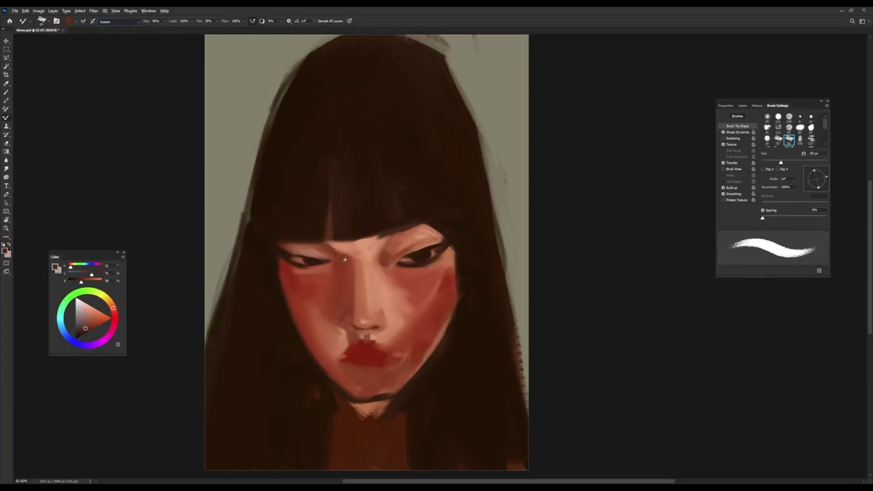
{"action": "left_click", "coordinate": [732, 162]}
{"action": "left_click", "coordinate": [330, 250], "text": "alt"}
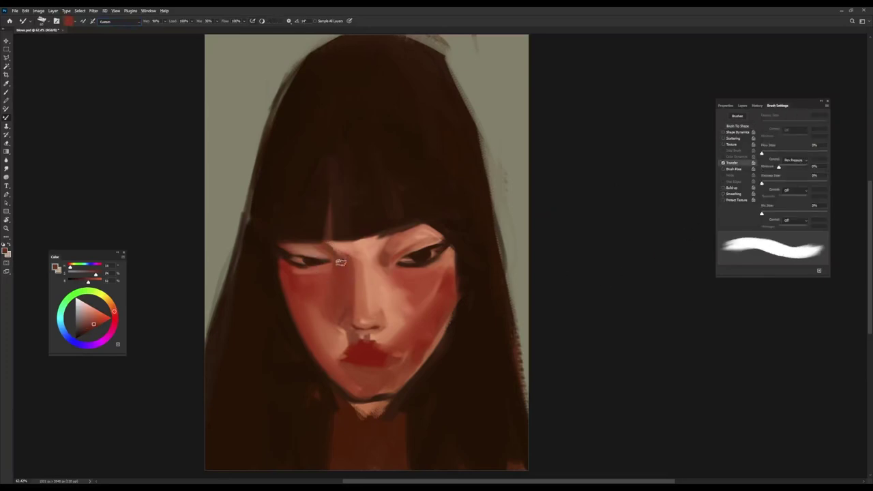
Step: Rotate the Mixer Brush tip and blend the skin between the brows with sampled light tones
{"action": "left_click", "coordinate": [738, 126]}
{"action": "left_click_drag", "start_coordinate": [819, 169], "coordinate": [826, 176]}
{"action": "left_click", "coordinate": [329, 243], "text": "alt"}
{"action": "left_click", "coordinate": [366, 238], "text": "alt"}
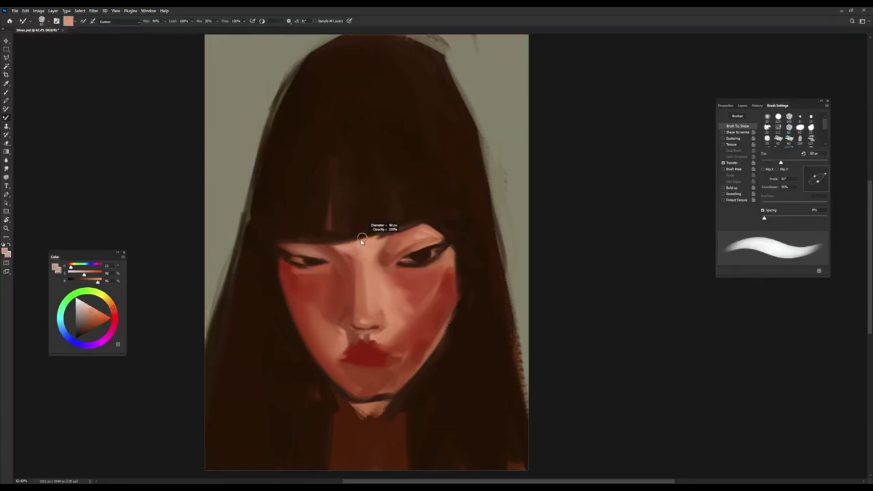
Step: Return to the regular Brush and deepen the left inner eye corner and eye line with sampled dark tones at smaller sizes
{"action": "key", "text": "shift+b"}
{"action": "left_click", "coordinate": [339, 264], "text": "alt"}
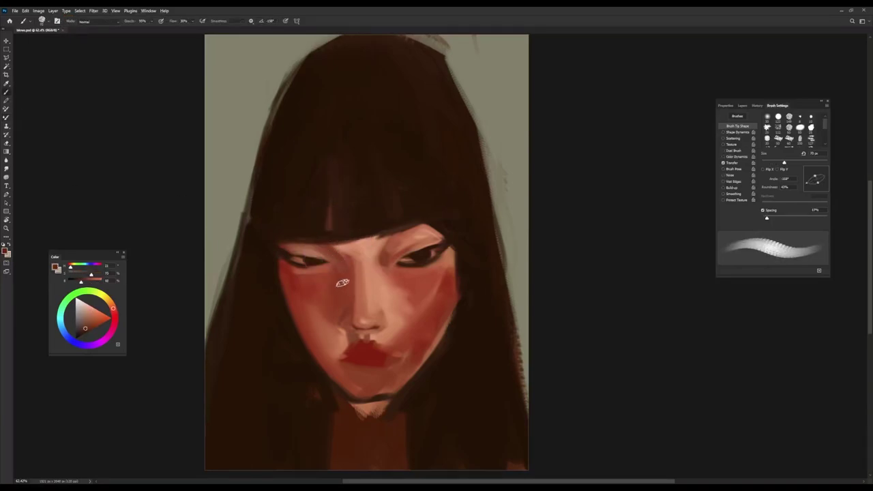
{"action": "key", "text": "bracketleft"}
{"action": "key", "text": "bracketleft"}
{"action": "key", "text": "bracketleft"}
{"action": "key", "text": "bracketleft"}
{"action": "left_click", "coordinate": [284, 258], "text": "alt"}
Step: Shade the skin beneath the left eye and the adjoining face edge with sampled reddish and dark tones, adjusting the brush size
{"action": "key", "text": "bracketright"}
{"action": "key", "text": "bracketright"}
{"action": "left_click", "coordinate": [286, 268], "text": "alt"}
{"action": "left_click", "coordinate": [323, 276], "text": "alt"}
{"action": "key", "text": "bracketright"}
{"action": "key", "text": "bracketright"}
{"action": "left_click", "coordinate": [290, 272], "text": "alt"}
{"action": "key", "text": "bracketleft"}
{"action": "left_click", "coordinate": [267, 342], "text": "alt"}
Step: Blend reddish skin tones beneath the right eye and across its inner upper lid, adjusting the brush size
{"action": "left_click", "coordinate": [407, 278], "text": "alt"}
{"action": "key", "text": "bracketright"}
{"action": "key", "text": "bracketleft"}
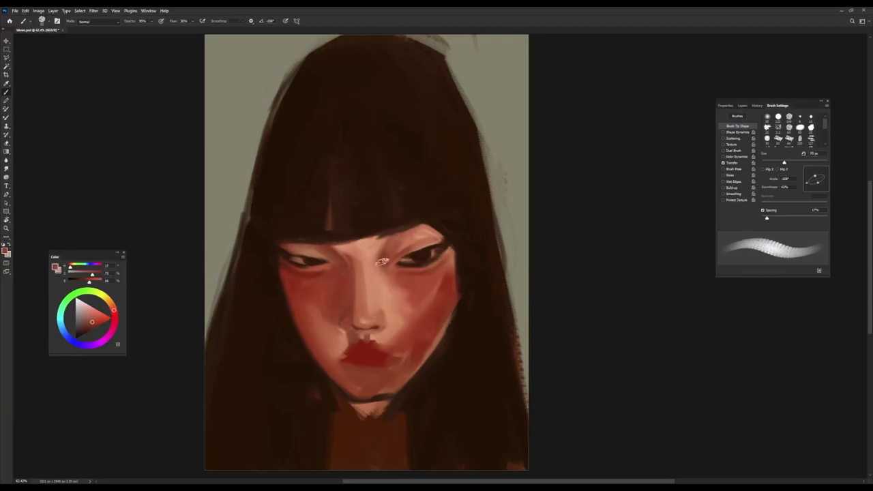
{"action": "left_click", "coordinate": [401, 246], "text": "alt"}
{"action": "left_click", "coordinate": [403, 252], "text": "alt"}
Step: Lighten the cheek beside the left nostril and outline the nostril wings with a smaller brush tip rotated to -44°
{"action": "left_click", "coordinate": [335, 335], "text": "alt"}
{"action": "left_click", "coordinate": [320, 308], "text": "alt"}
{"action": "key", "text": "bracketleft"}
{"action": "key", "text": "bracketleft"}
{"action": "key", "text": "bracketleft"}
{"action": "key", "text": "bracketleft"}
{"action": "left_click_drag", "start_coordinate": [807, 188], "coordinate": [824, 189]}
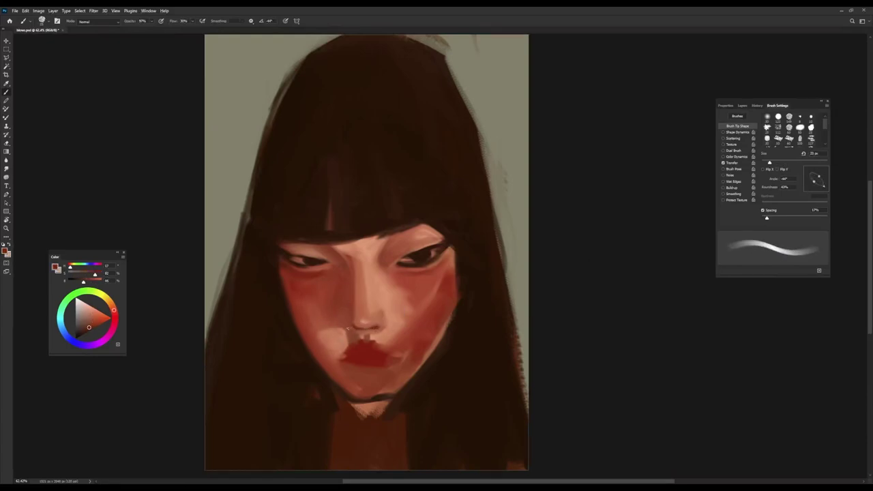
{"action": "left_click", "coordinate": [385, 325], "text": "alt"}
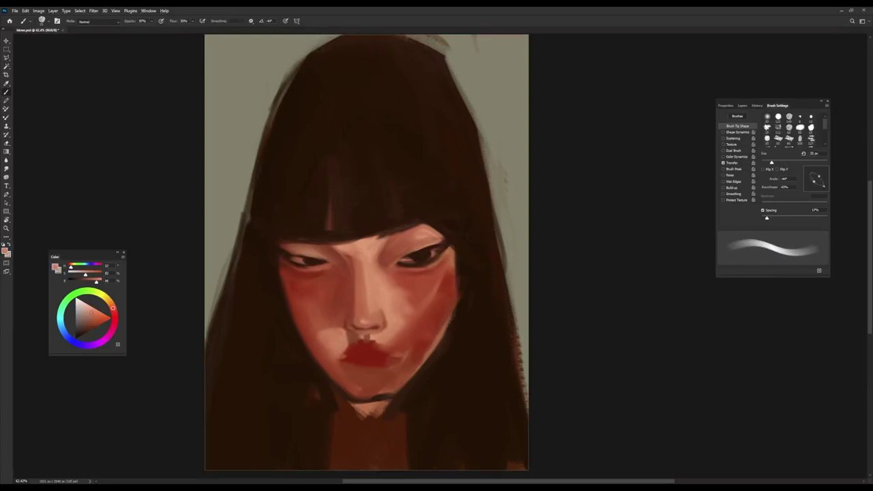
Step: Refine the nostrils and the shadow under the nose with sampled reddish tones, adjusting the brush size
{"action": "left_click", "coordinate": [346, 319], "text": "alt"}
{"action": "key", "text": "bracketright"}
{"action": "key", "text": "bracketright"}
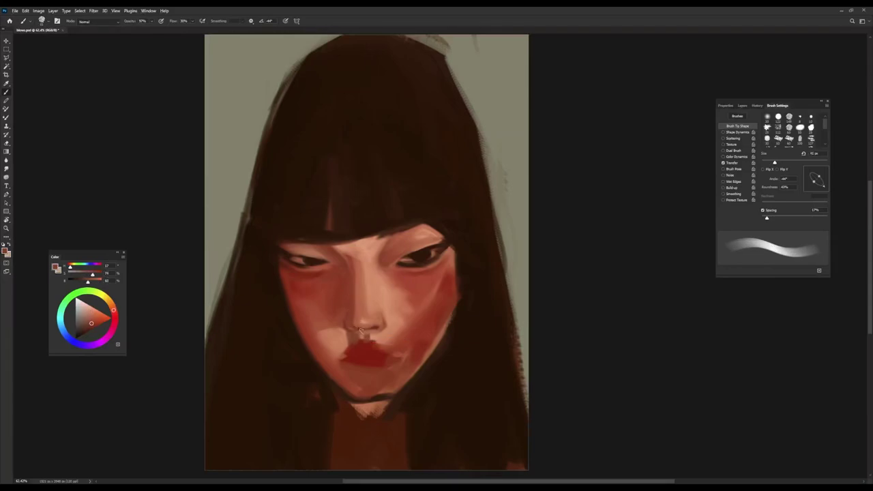
{"action": "left_click", "coordinate": [374, 333], "text": "alt"}
{"action": "key", "text": "bracketleft"}
{"action": "key", "text": "bracketleft"}
{"action": "left_click", "coordinate": [357, 326], "text": "alt"}
{"action": "key", "text": "bracketleft"}
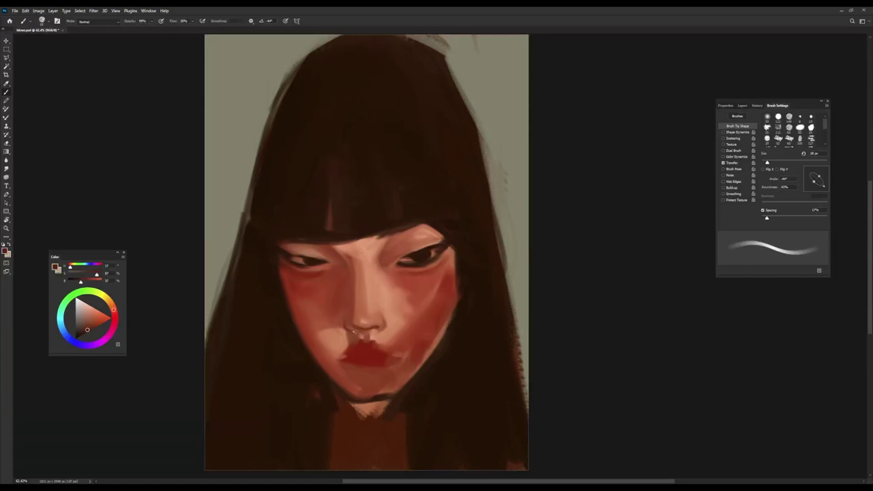
Step: Model the nose tip, the philtrum and the skin around the mouth with sampled tones and a larger brush
{"action": "left_click", "coordinate": [353, 328], "text": "alt"}
{"action": "key", "text": "bracketright"}
{"action": "left_click", "coordinate": [374, 317], "text": "alt"}
{"action": "left_click", "coordinate": [358, 335], "text": "alt"}
{"action": "key", "text": "bracketright"}
{"action": "left_click", "coordinate": [339, 364], "text": "alt"}
{"action": "left_click", "coordinate": [341, 348], "text": "alt"}
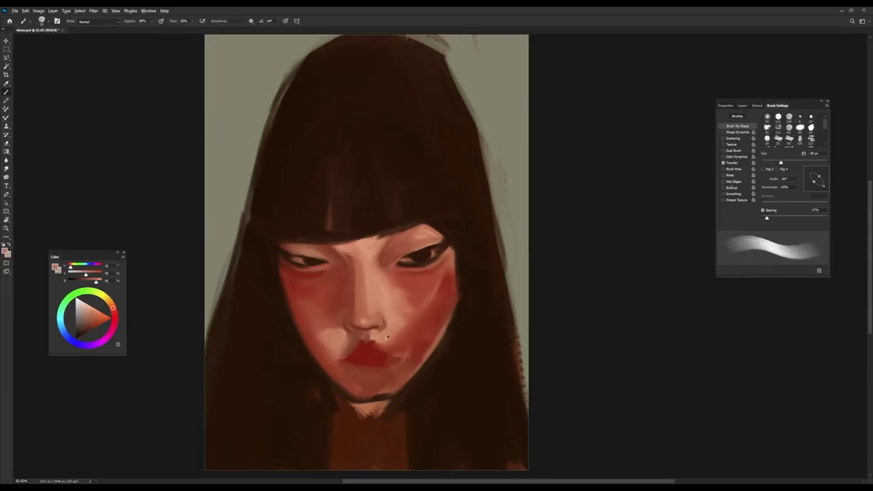
Step: Smooth the right cheek beside the nose and mouth with a larger brush and sampled light skin tones
{"action": "left_click", "coordinate": [409, 302], "text": "alt"}
{"action": "left_click", "coordinate": [413, 308], "text": "alt"}
{"action": "key", "text": "bracketright"}
{"action": "left_click", "coordinate": [414, 300], "text": "alt"}
{"action": "left_click", "coordinate": [361, 245], "text": "alt"}
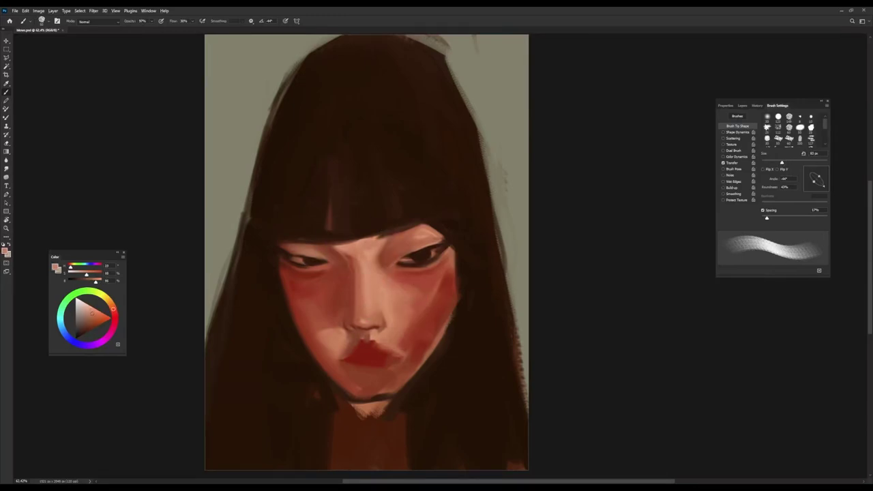
Step: Blend the nose bridge, under-eye area and right cheek with sampled red and skin tones, adjusting the brush size
{"action": "left_click", "coordinate": [332, 275], "text": "alt"}
{"action": "left_click", "coordinate": [337, 251], "text": "alt"}
{"action": "key", "text": "bracketleft"}
{"action": "key", "text": "bracketright"}
{"action": "left_click", "coordinate": [442, 276], "text": "alt"}
{"action": "left_click", "coordinate": [415, 281], "text": "alt"}
{"action": "key", "text": "bracketright"}
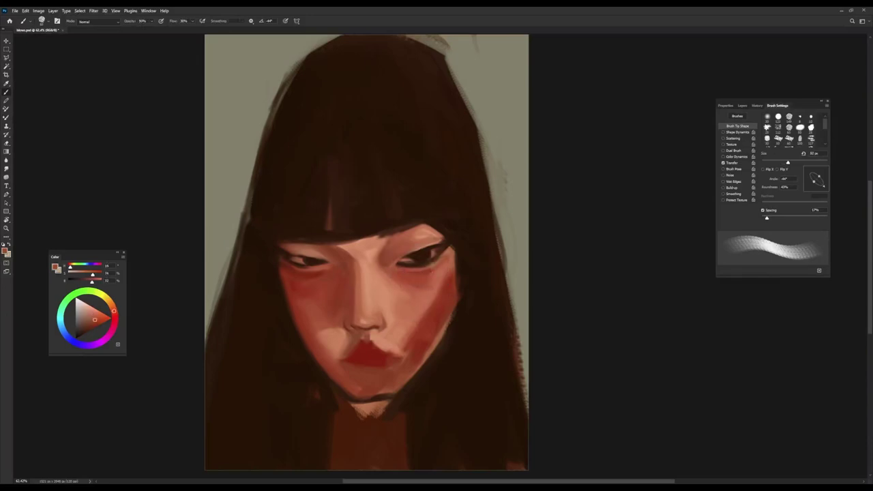
{"action": "left_click", "coordinate": [366, 318], "text": "alt"}
{"action": "key", "text": "bracketleft"}
{"action": "key", "text": "bracketleft"}
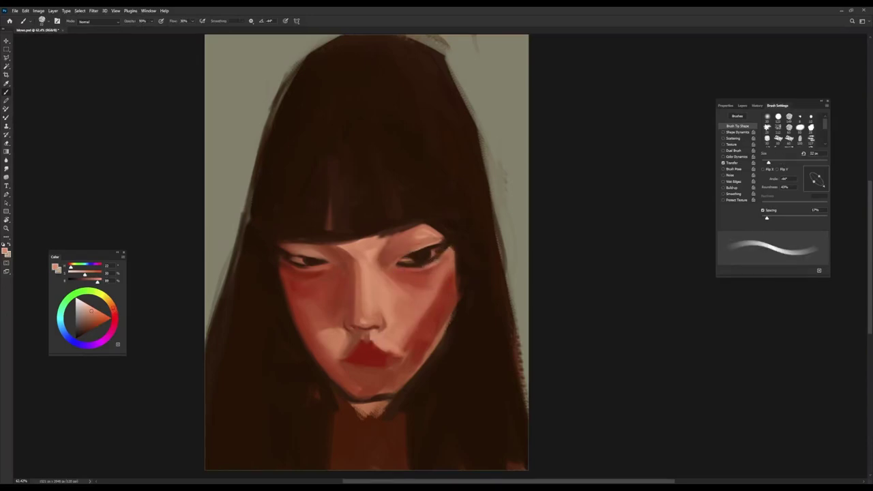
Step: Paint dark fringe strands over the right outer eyelid and between the brows with the sampled hair color
{"action": "key", "text": "bracketright"}
{"action": "key", "text": "bracketright"}
{"action": "left_click", "coordinate": [422, 209], "text": "alt"}
{"action": "mouse_move", "coordinate": [381, 235]}
{"action": "left_mouse_down"}
{"action": "mouse_move", "coordinate": [422, 227]}
{"action": "mouse_move", "coordinate": [440, 235]}
{"action": "left_mouse_up"}
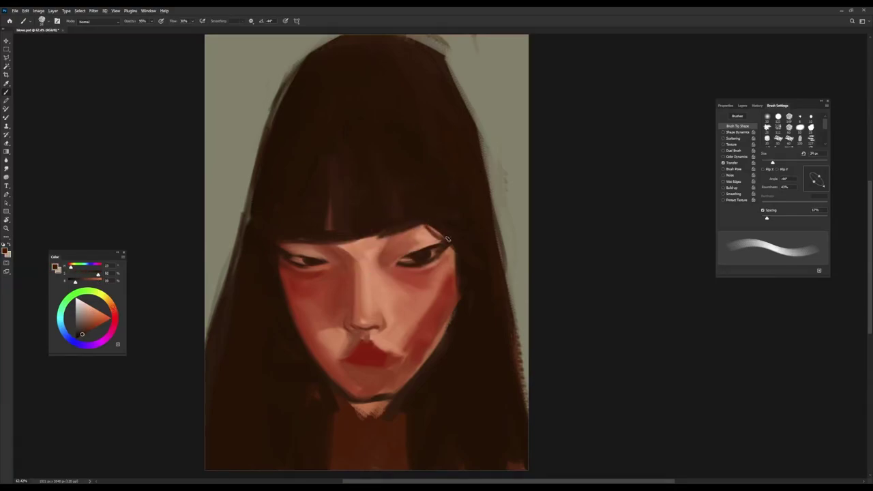
{"action": "left_click", "coordinate": [346, 248], "text": "alt"}
{"action": "left_click_drag", "start_coordinate": [345, 215], "coordinate": [346, 243]}
{"action": "mouse_move", "coordinate": [353, 213]}
{"action": "left_mouse_down"}
{"action": "mouse_move", "coordinate": [356, 242]}
{"action": "mouse_move", "coordinate": [347, 227]}
{"action": "left_mouse_up"}
Step: Refine the eyelids of both eyes with sampled skin tones and rotate the brush tip to 12°
{"action": "left_click", "coordinate": [386, 250], "text": "alt"}
{"action": "left_click", "coordinate": [287, 255], "text": "alt"}
{"action": "left_click", "coordinate": [296, 252], "text": "alt"}
{"action": "left_click", "coordinate": [294, 253], "text": "alt"}
{"action": "left_click", "coordinate": [409, 267], "text": "alt"}
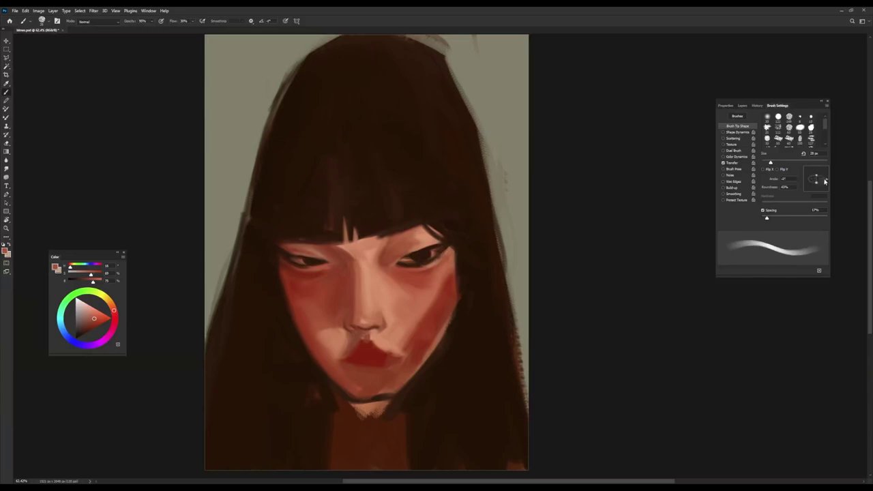
{"action": "left_click", "coordinate": [325, 262], "text": "alt"}
{"action": "left_click", "coordinate": [315, 248], "text": "alt"}
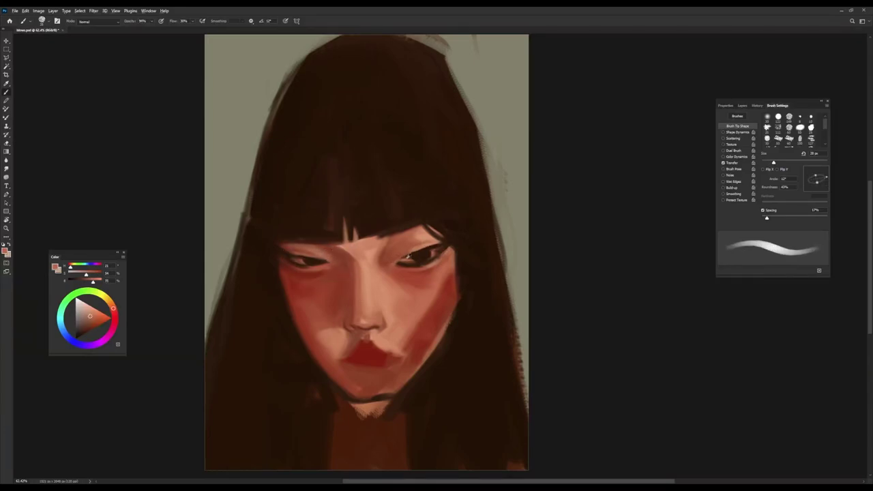
Step: Redraw the right eye's inner corner, eye white and iris with sampled dark brown and light skin tones
{"action": "left_click", "coordinate": [414, 258], "text": "alt"}
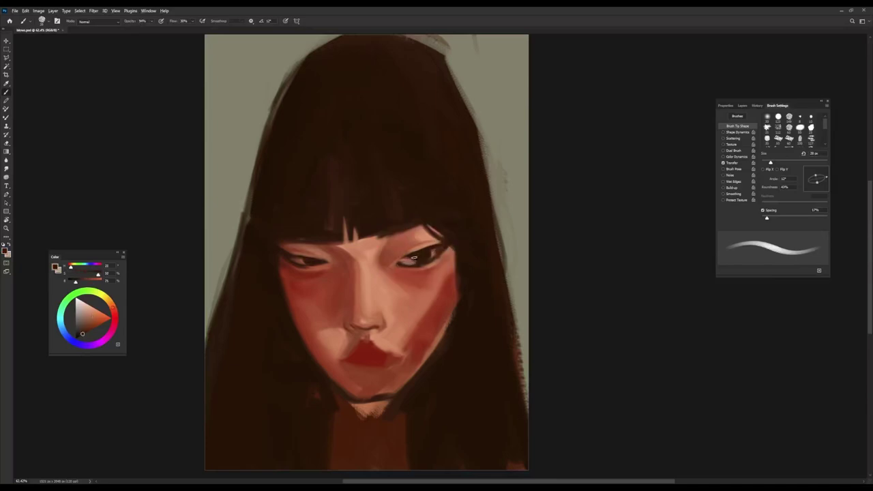
{"action": "left_click", "coordinate": [415, 249], "text": "alt"}
{"action": "left_click", "coordinate": [394, 267], "text": "alt"}
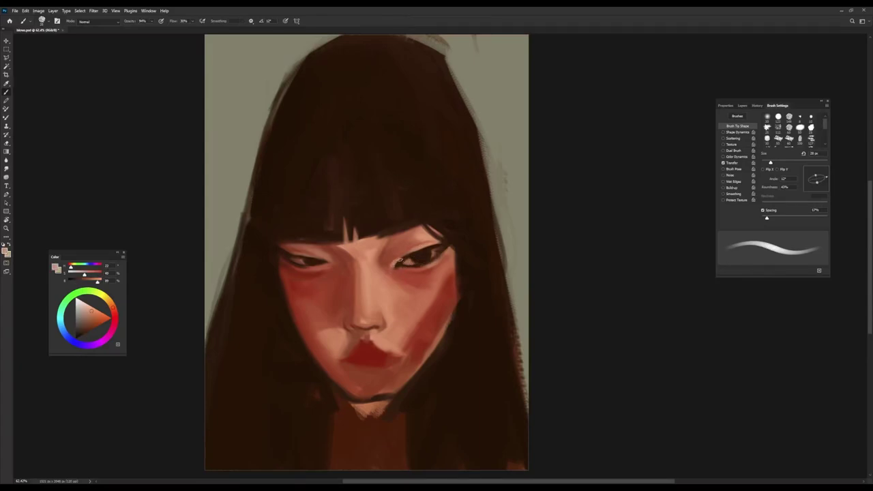
{"action": "left_click", "coordinate": [417, 259], "text": "alt"}
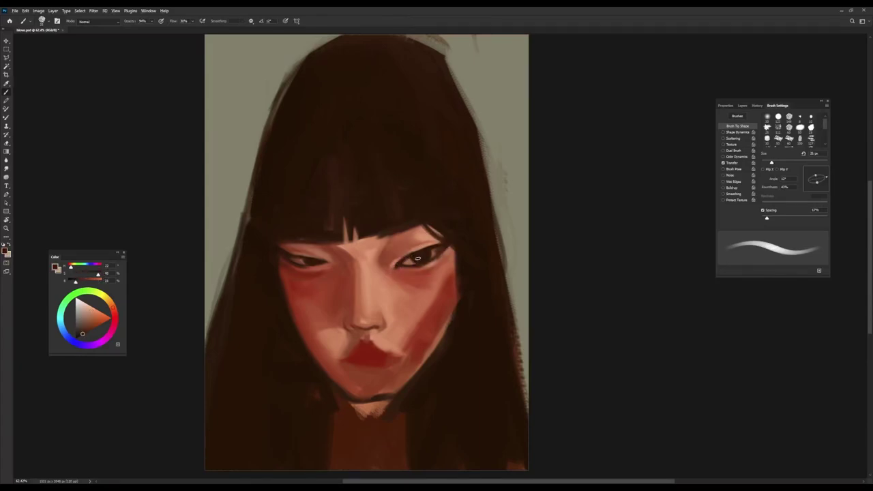
Step: Touch up the left outer eye corner and the skin between the brows with sampled tones, adjusting the brush size
{"action": "left_click", "coordinate": [281, 256], "text": "alt"}
{"action": "left_click", "coordinate": [360, 253], "text": "alt"}
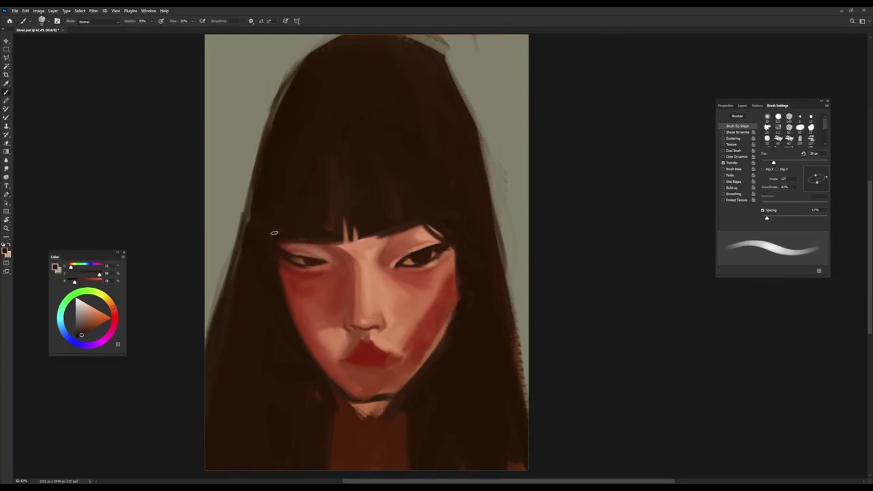
{"action": "key", "text": "bracketright"}
{"action": "key", "text": "bracketright"}
{"action": "key", "text": "bracketright"}
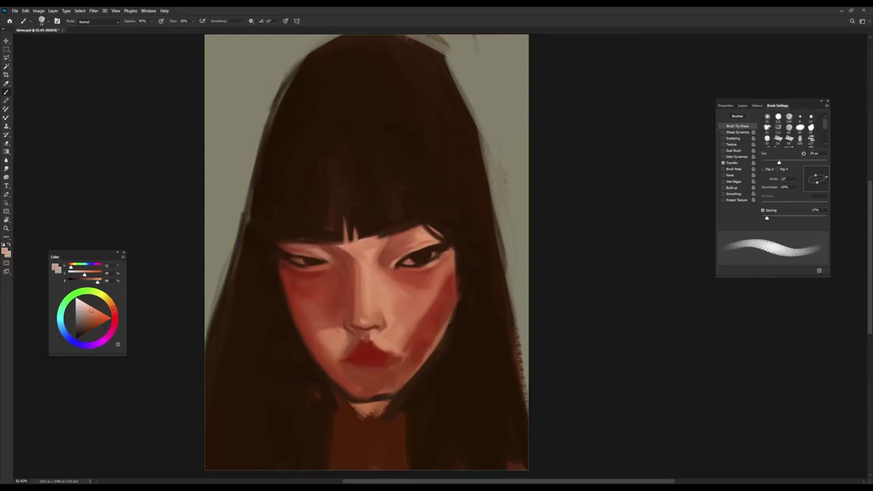
{"action": "key", "text": "bracketleft"}
{"action": "key", "text": "bracketleft"}
{"action": "key", "text": "bracketleft"}
Step: Darken the right iris and sharpen its lash line with a smaller brush and sampled dark browns
{"action": "left_click", "coordinate": [426, 259], "text": "alt"}
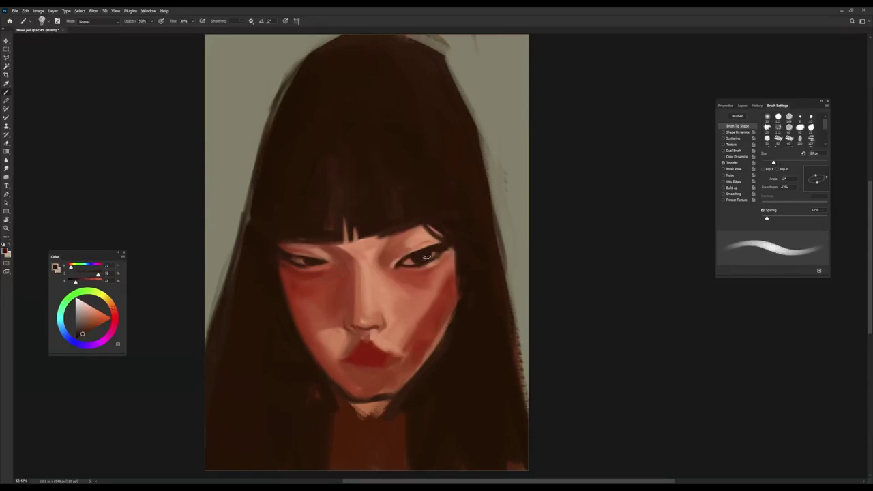
{"action": "key", "text": "bracketleft"}
{"action": "left_click", "coordinate": [434, 257], "text": "alt"}
{"action": "key", "text": "bracketleft"}
{"action": "left_click", "coordinate": [429, 259]}
{"action": "left_click", "coordinate": [421, 259], "text": "alt"}
Step: Touch up the right face edge and the left eye with sampled red and dark brown tones
{"action": "left_click", "coordinate": [453, 279], "text": "alt"}
{"action": "left_click", "coordinate": [302, 261], "text": "alt"}
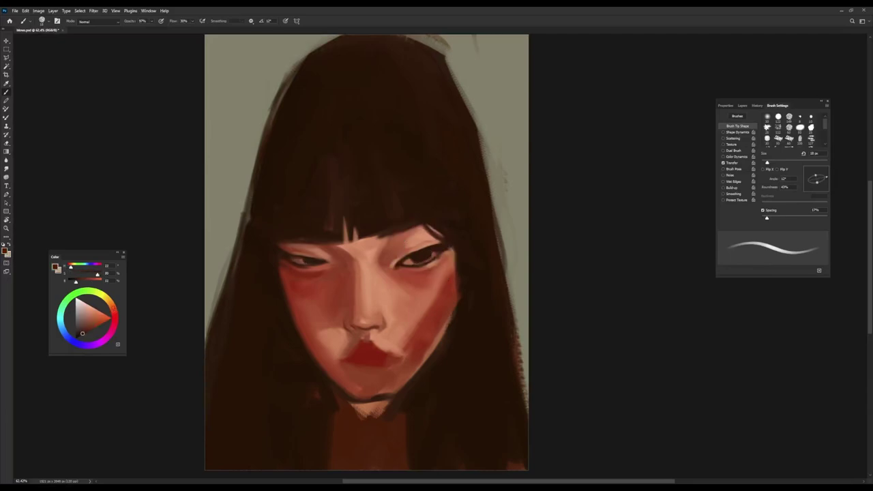
{"action": "key", "text": "]"}
{"action": "key", "text": "]"}
Step: Refine the left nostril and add pale pink highlights to the nose tip and both upper eyelids
{"action": "left_click", "coordinate": [343, 306], "text": "alt"}
{"action": "left_click", "coordinate": [353, 324], "text": "alt"}
{"action": "left_click", "coordinate": [357, 330], "text": "alt"}
{"action": "key", "text": "bracketleft"}
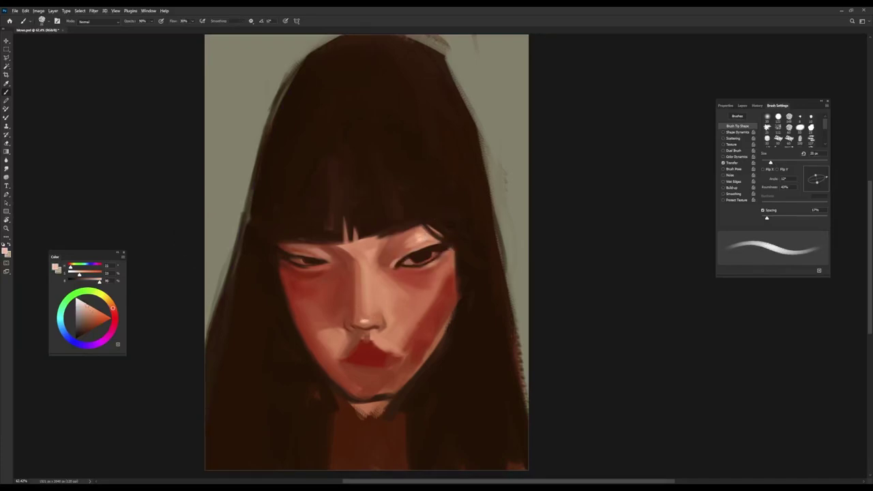
{"action": "key", "text": "bracketright"}
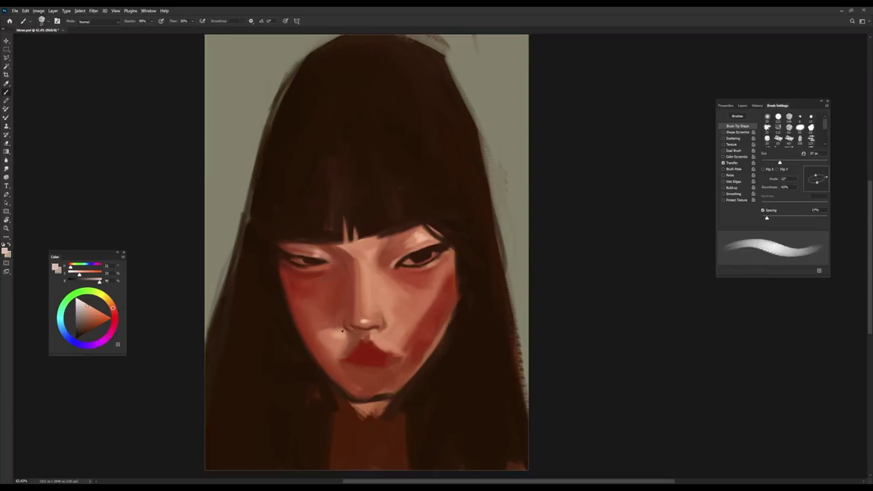
Step: Highlight the left cheek beside the nose and the philtrum with sampled light tones, varying the brush opacity and size
{"action": "left_click", "coordinate": [326, 345], "text": "alt"}
{"action": "left_click", "coordinate": [357, 345], "text": "alt"}
{"action": "left_click", "coordinate": [351, 343], "text": "alt"}
{"action": "key", "text": "0"}
{"action": "key", "text": "bracketleft"}
{"action": "key", "text": "bracketleft"}
{"action": "key", "text": "bracketright"}
{"action": "key", "text": "bracketright"}
{"action": "key", "text": "9"}
Step: Lighten the right cheek beside the nose and mouth with a larger brush and sampled light skin tones
{"action": "left_click", "coordinate": [407, 332], "text": "alt"}
{"action": "left_click", "coordinate": [366, 315], "text": "alt"}
{"action": "key", "text": "bracketright"}
{"action": "key", "text": "bracketright"}
{"action": "key", "text": "bracketright"}
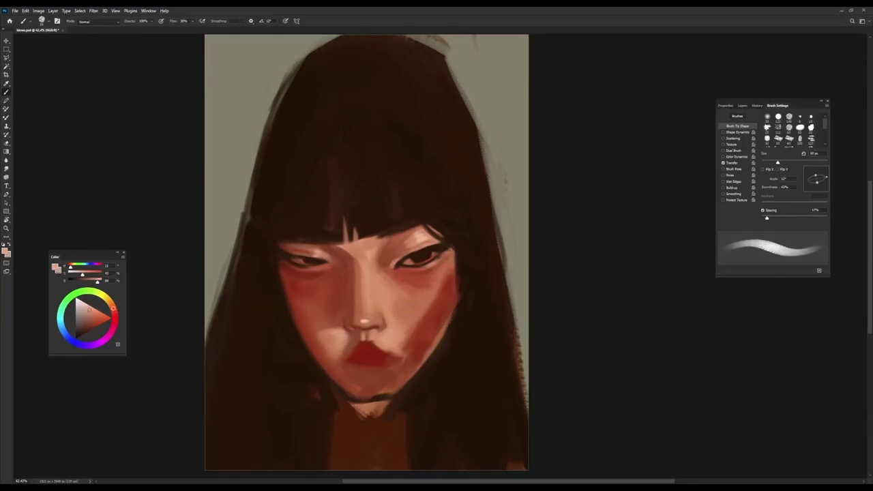
{"action": "key", "text": "bracketleft"}
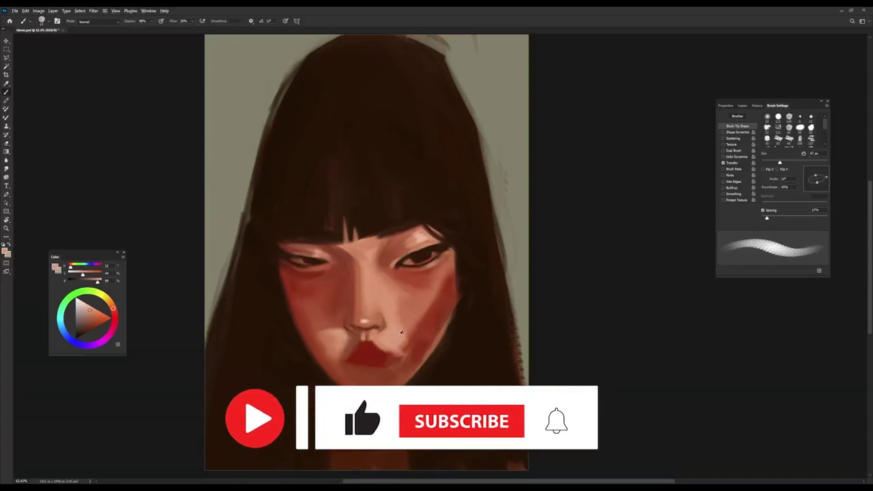
Step: Reshape the chin and paint over the dark chin line and light neck patch with sampled reddish and dark tones
{"action": "key", "text": "bracketleft"}
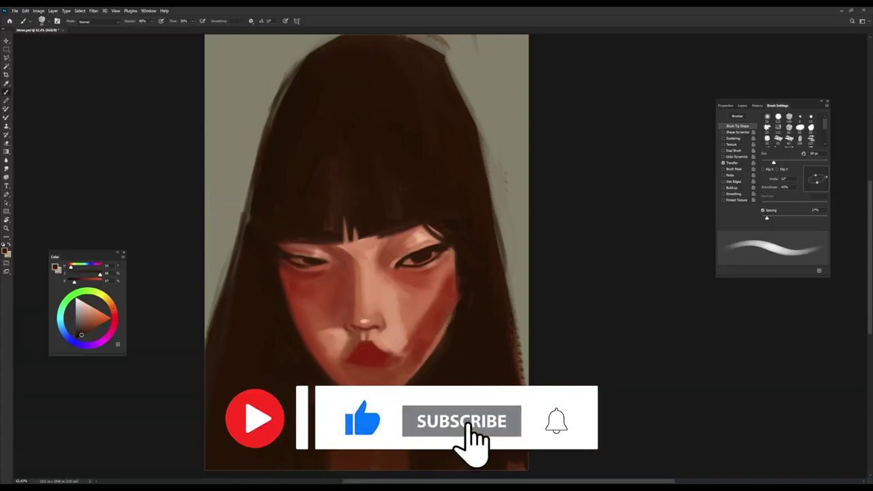
{"action": "left_click", "coordinate": [369, 257], "text": "alt"}
{"action": "left_click", "coordinate": [390, 379], "text": "alt"}
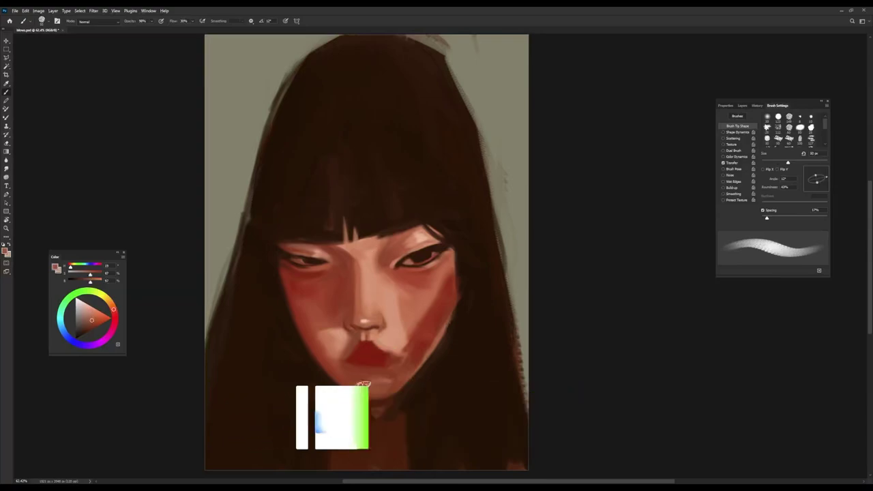
{"action": "left_click", "coordinate": [337, 345], "text": "alt"}
{"action": "key", "text": "bracketright"}
{"action": "left_click", "coordinate": [321, 348], "text": "alt"}
{"action": "key", "text": "bracketleft"}
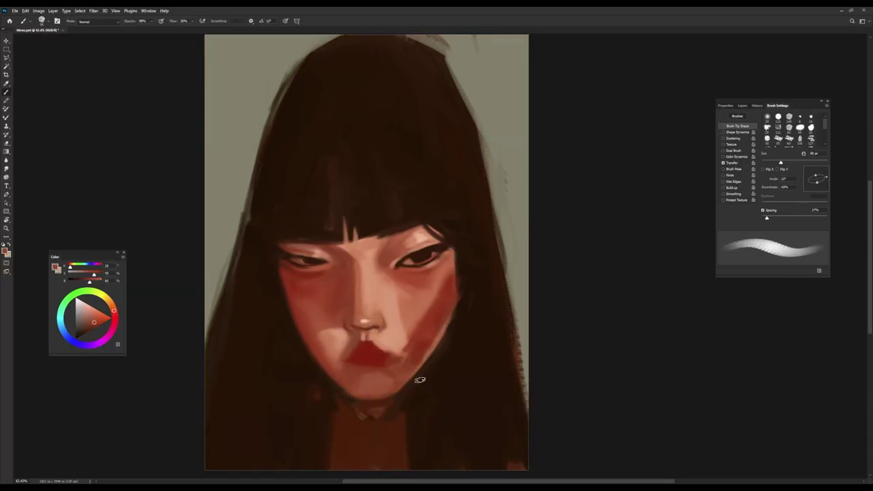
Step: Rework the right jawline and lower cheek with sampled hair, red and light skin tones, enlarging the brush
{"action": "left_click", "coordinate": [464, 290], "text": "alt"}
{"action": "left_click", "coordinate": [450, 322], "text": "alt"}
{"action": "key", "text": "bracketright"}
{"action": "left_click", "coordinate": [399, 380], "text": "alt"}
{"action": "key", "text": "3"}
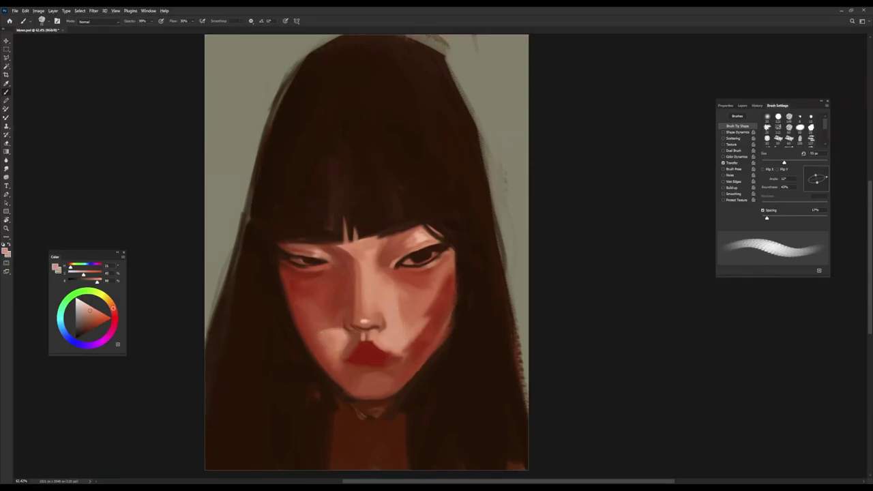
Step: Refine the nose tip and nostril edges with a small brush, using sampled light skin and reddish-brown tones
{"action": "left_click", "coordinate": [410, 267], "text": "alt"}
{"action": "key", "text": "bracketleft"}
{"action": "key", "text": "bracketright"}
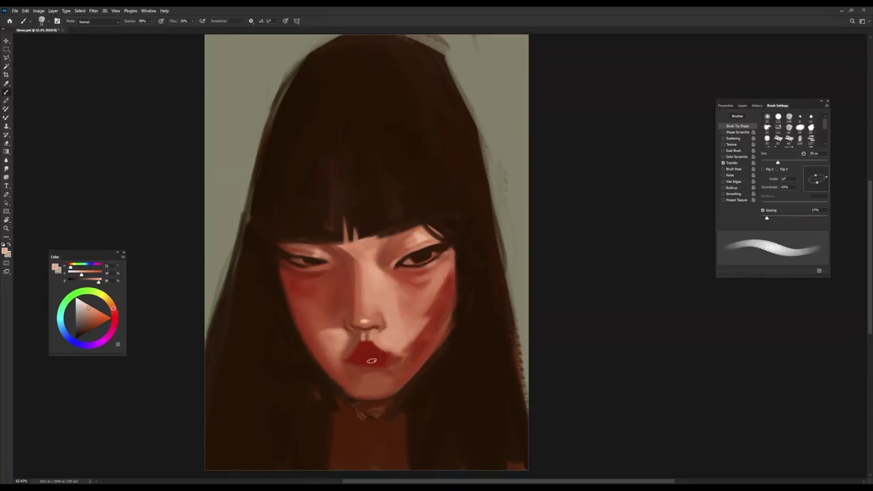
{"action": "key", "text": "bracketleft"}
{"action": "left_click", "coordinate": [382, 326], "text": "alt"}
{"action": "key", "text": "bracketleft"}
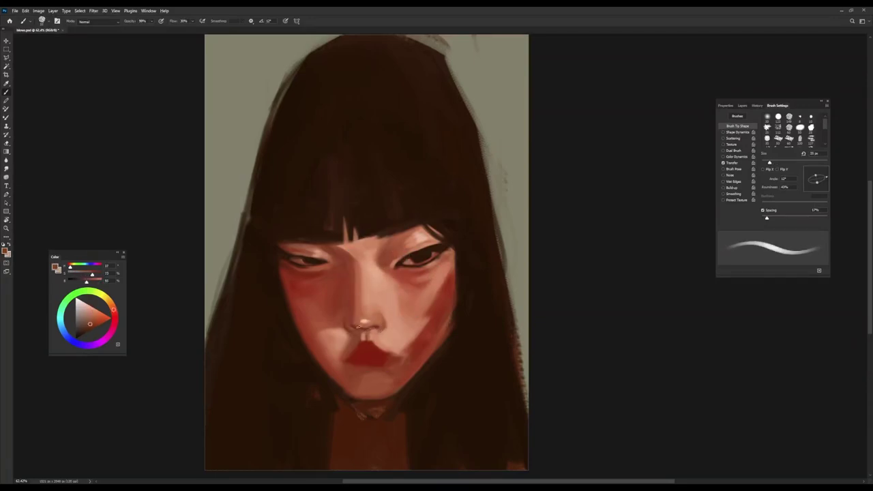
{"action": "left_click", "coordinate": [382, 325], "text": "alt"}
{"action": "left_click", "coordinate": [380, 325], "text": "alt"}
Step: Reshape the lips with sampled reds and skin tones, darkening the upper lip and defining the mouth line and corners
{"action": "key", "text": "bracketright"}
{"action": "key", "text": "bracketright"}
{"action": "key", "text": "bracketright"}
{"action": "left_click", "coordinate": [362, 352], "text": "alt"}
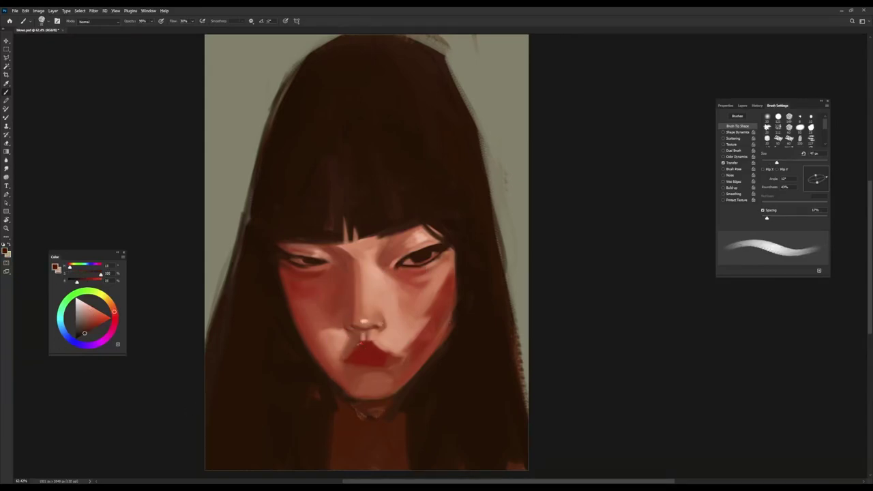
{"action": "key", "text": "bracketleft"}
{"action": "left_click", "coordinate": [374, 347], "text": "alt"}
{"action": "left_click", "coordinate": [373, 343], "text": "alt"}
{"action": "key", "text": "bracketright"}
{"action": "key", "text": "bracketright"}
{"action": "key", "text": "bracketleft"}
{"action": "left_click", "coordinate": [367, 353], "text": "alt"}
{"action": "key", "text": "bracketright"}
Step: Clean up the chin and left jaw edge with sampled skin and hair tones, and soften the right cheek with a sampled blush
{"action": "left_click", "coordinate": [346, 367], "text": "alt"}
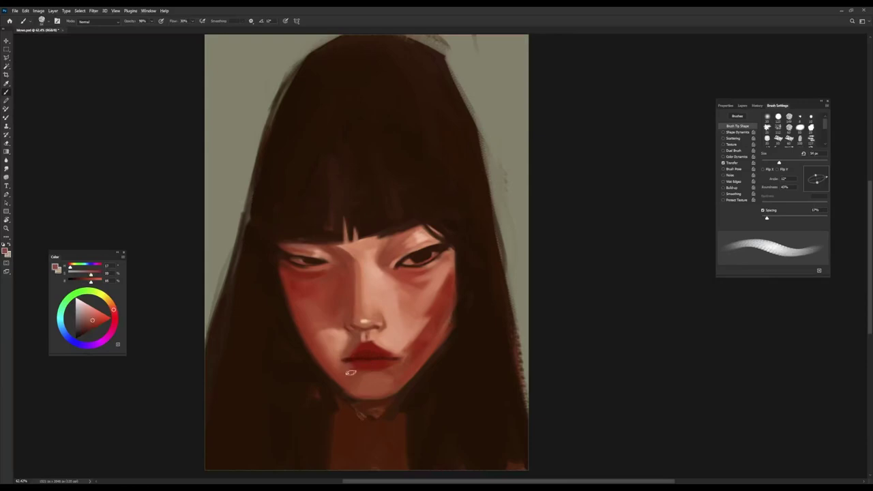
{"action": "left_click", "coordinate": [293, 335], "text": "alt"}
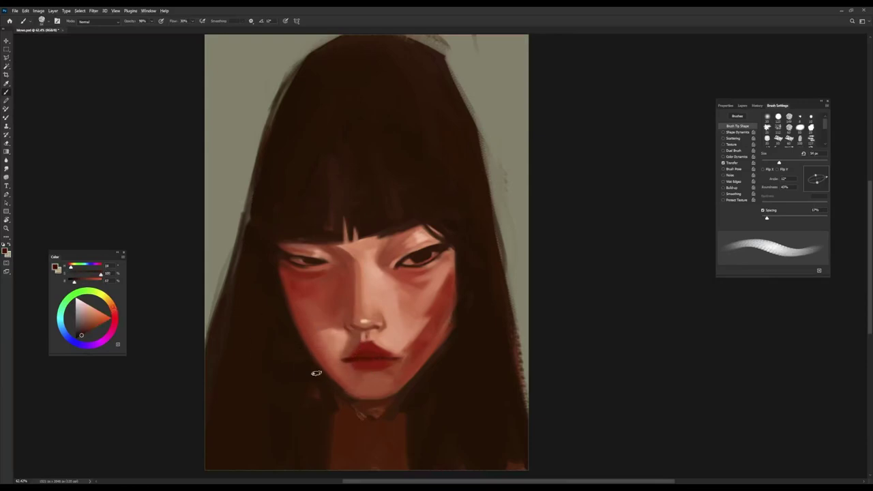
{"action": "key", "text": "bracketright"}
{"action": "left_click", "coordinate": [429, 300], "text": "alt"}
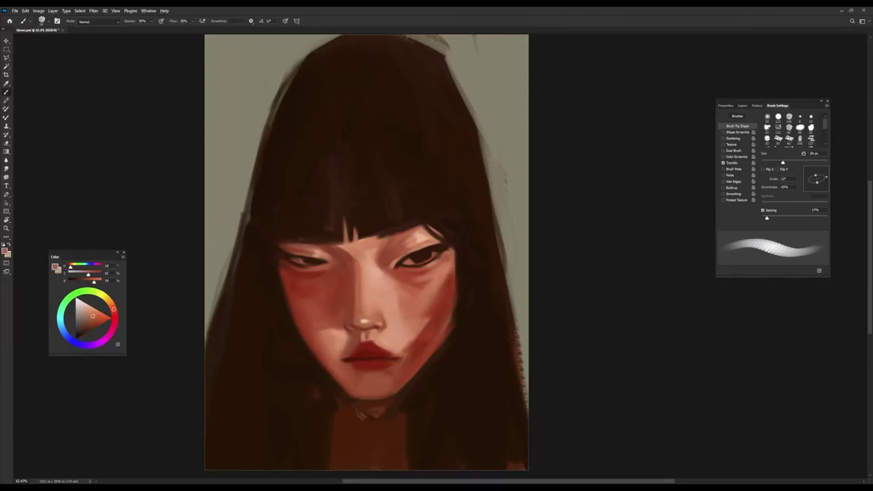
Step: Touch up the dark details of the right eye with a much smaller brush and a sampled dark brown
{"action": "key", "text": "bracketleft"}
{"action": "key", "text": "bracketleft"}
{"action": "key", "text": "bracketleft"}
{"action": "key", "text": "bracketleft"}
{"action": "left_click", "coordinate": [414, 257], "text": "alt"}
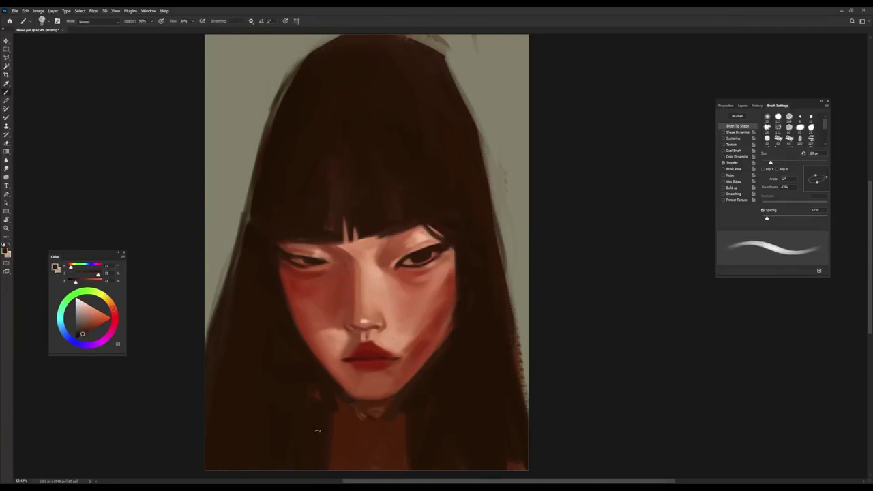
Step: Add a soft pink highlight to the lower lip and refine the upper lip edge and philtrum with sampled tones
{"action": "left_click", "coordinate": [379, 362], "text": "alt"}
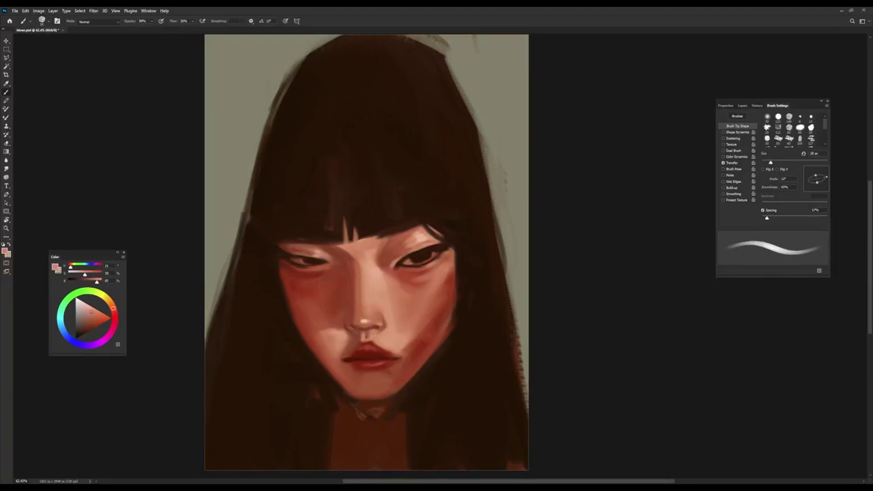
{"action": "left_click", "coordinate": [352, 357], "text": "alt"}
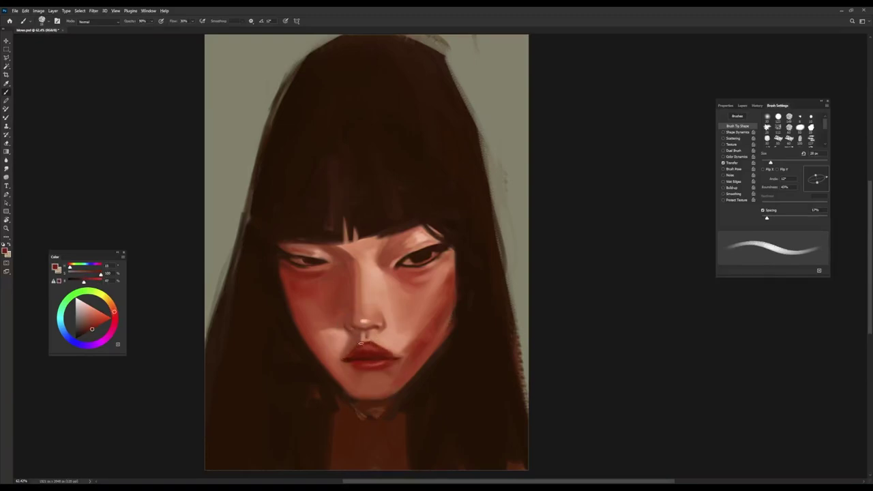
{"action": "left_click", "coordinate": [357, 334], "text": "alt"}
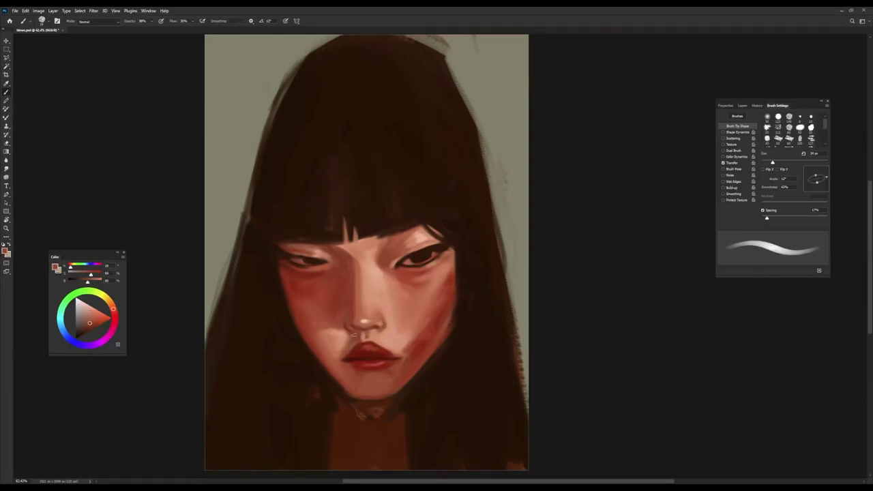
Step: Blend the shadow between the left eye and the nose bridge with a slightly larger brush and sampled reddish browns
{"action": "key", "text": "bracketright"}
{"action": "left_click", "coordinate": [345, 277], "text": "alt"}
{"action": "left_click", "coordinate": [333, 269], "text": "alt"}
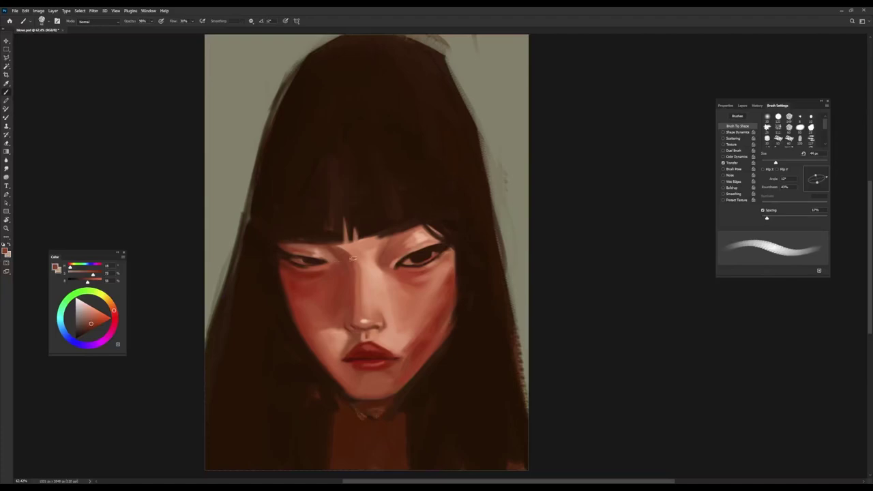
Step: Paint a muted grey highlight band across the right half of the fringe with a larger brush and sampled tones
{"action": "key", "text": "bracketright"}
{"action": "left_click", "coordinate": [397, 142], "text": "alt"}
{"action": "mouse_move", "coordinate": [419, 198]}
{"action": "left_mouse_down"}
{"action": "mouse_move", "coordinate": [377, 198]}
{"action": "mouse_move", "coordinate": [448, 205]}
{"action": "mouse_move", "coordinate": [403, 194]}
{"action": "mouse_move", "coordinate": [442, 181]}
{"action": "mouse_move", "coordinate": [369, 201]}
{"action": "mouse_move", "coordinate": [386, 189]}
{"action": "mouse_move", "coordinate": [376, 215]}
{"action": "mouse_move", "coordinate": [358, 197]}
{"action": "left_mouse_up"}
{"action": "left_click", "coordinate": [377, 198], "text": "alt"}
{"action": "left_click", "coordinate": [409, 193], "text": "alt"}
{"action": "left_click", "coordinate": [423, 195], "text": "alt"}
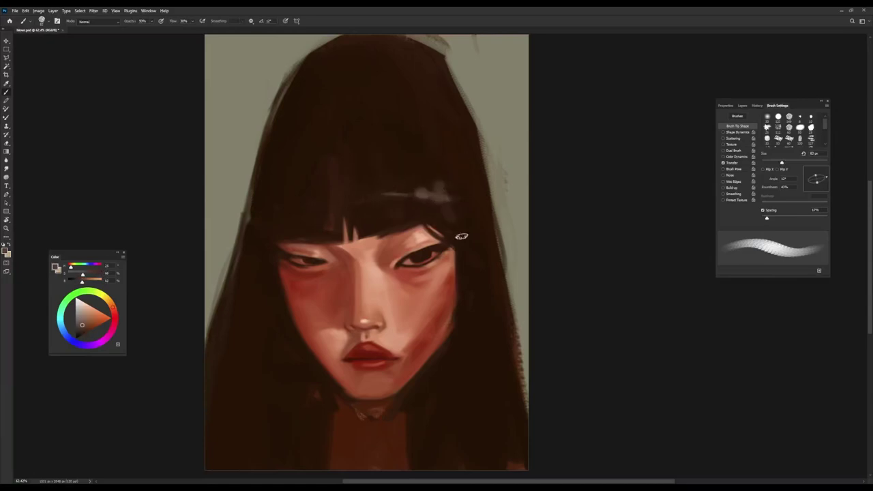
Step: Paint long grey-brown highlight strands down the right side of the hair and tidy the hair edge along the jaw with dark brown
{"action": "left_click_drag", "start_coordinate": [464, 182], "coordinate": [472, 403]}
{"action": "left_click_drag", "start_coordinate": [484, 239], "coordinate": [485, 470]}
{"action": "left_click_drag", "start_coordinate": [465, 470], "coordinate": [474, 321]}
{"action": "left_click", "coordinate": [471, 341], "text": "alt"}
{"action": "mouse_move", "coordinate": [470, 186]}
{"action": "left_mouse_down"}
{"action": "mouse_move", "coordinate": [484, 318]}
{"action": "mouse_move", "coordinate": [444, 332]}
{"action": "left_mouse_up"}
{"action": "key", "text": "bracketleft"}
{"action": "left_click", "coordinate": [457, 355], "text": "alt"}
{"action": "left_click", "coordinate": [453, 328], "text": "alt"}
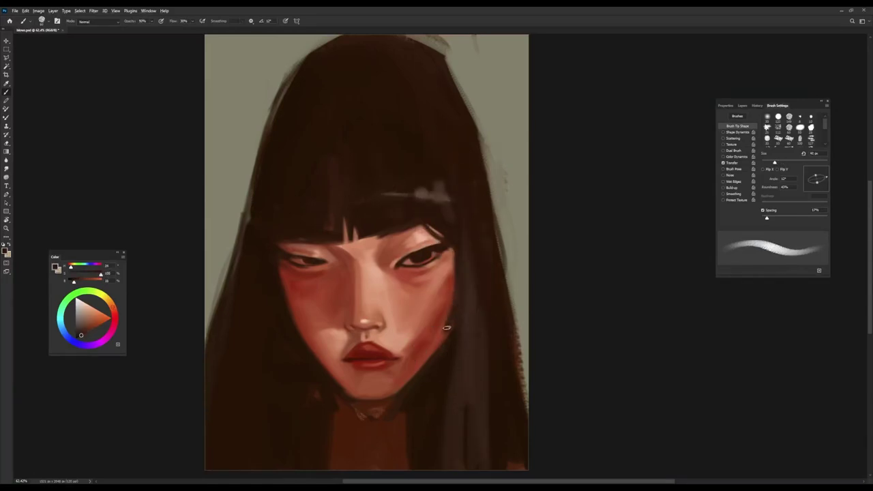
Step: Paint a long grey-brown highlight strand down the left side of the hair, blending its edges and the outer hair contour with dark brown
{"action": "key", "text": "bracketright"}
{"action": "key", "text": "bracketright"}
{"action": "left_click", "coordinate": [269, 409], "text": "alt"}
{"action": "left_click_drag", "start_coordinate": [272, 276], "coordinate": [264, 460]}
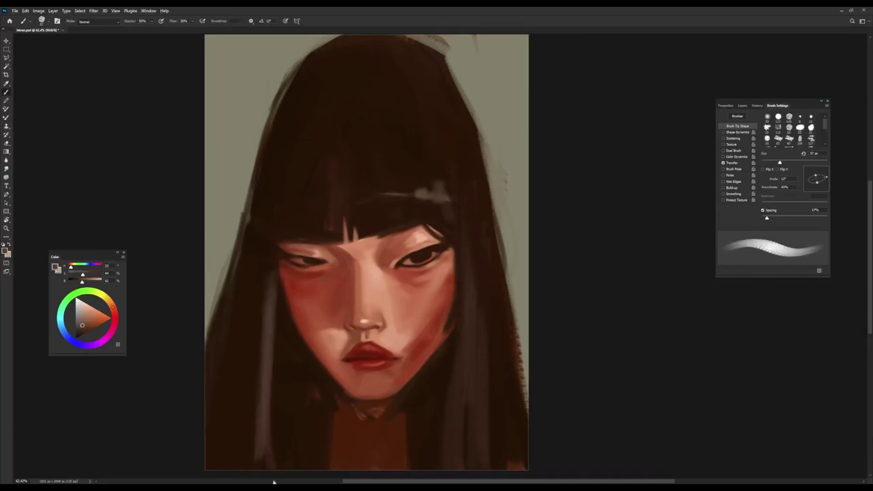
{"action": "left_click_drag", "start_coordinate": [266, 399], "coordinate": [257, 452]}
{"action": "left_click", "coordinate": [275, 279], "text": "alt"}
{"action": "left_click_drag", "start_coordinate": [275, 279], "coordinate": [278, 380]}
{"action": "left_click_drag", "start_coordinate": [250, 187], "coordinate": [230, 281]}
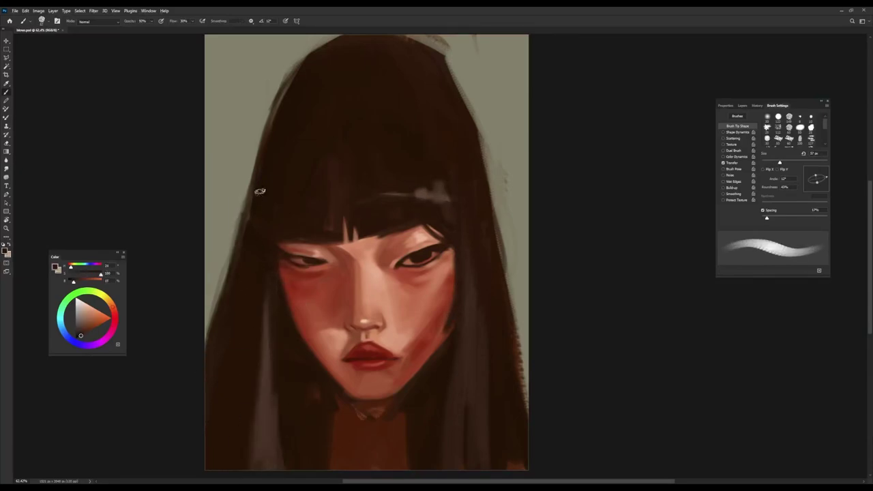
Step: Repaint the background around the hair in deep red with the brush at 100% opacity and 100% flow
{"action": "left_click", "coordinate": [200, 131], "text": "alt"}
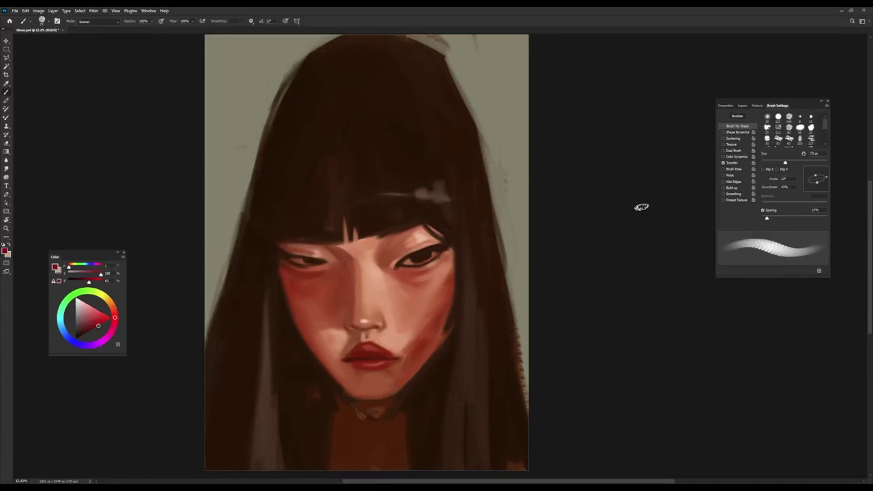
{"action": "mouse_move", "coordinate": [242, 179]}
{"action": "left_mouse_down"}
{"action": "mouse_move", "coordinate": [207, 344]}
{"action": "mouse_move", "coordinate": [211, 320]}
{"action": "left_mouse_up"}
{"action": "mouse_move", "coordinate": [334, 35]}
{"action": "left_mouse_down"}
{"action": "mouse_move", "coordinate": [272, 66]}
{"action": "mouse_move", "coordinate": [250, 116]}
{"action": "left_mouse_up"}
{"action": "mouse_move", "coordinate": [293, 65]}
{"action": "left_mouse_down"}
{"action": "mouse_move", "coordinate": [232, 208]}
{"action": "mouse_move", "coordinate": [211, 41]}
{"action": "left_mouse_up"}
{"action": "left_click_drag", "start_coordinate": [304, 37], "coordinate": [208, 259]}
{"action": "left_click_drag", "start_coordinate": [211, 290], "coordinate": [211, 119]}
{"action": "mouse_move", "coordinate": [469, 33]}
{"action": "left_mouse_down"}
{"action": "mouse_move", "coordinate": [477, 85]}
{"action": "mouse_move", "coordinate": [510, 29]}
{"action": "mouse_move", "coordinate": [525, 409]}
{"action": "left_mouse_up"}
Step: Cover the patch in the lower right hair corner and smooth the neck below the chin with sampled browns
{"action": "left_click", "coordinate": [503, 468], "text": "alt"}
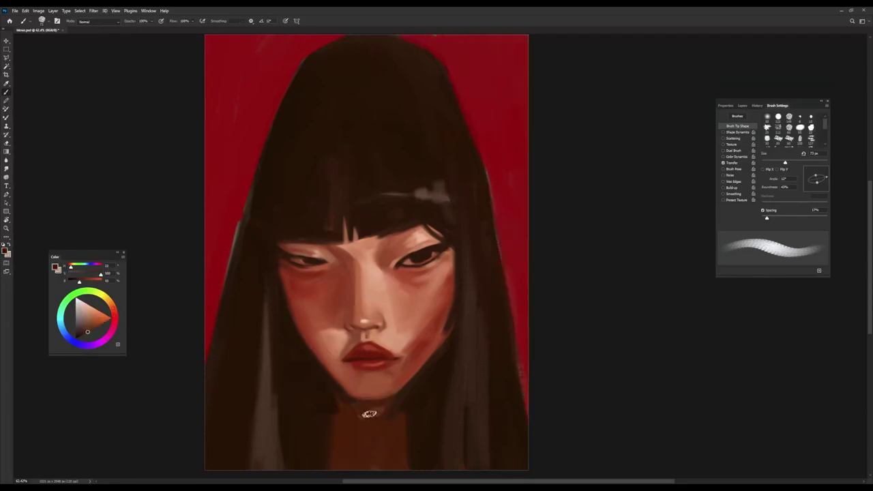
{"action": "left_click", "coordinate": [369, 455], "text": "alt"}
{"action": "mouse_move", "coordinate": [366, 465]}
{"action": "left_mouse_down"}
{"action": "mouse_move", "coordinate": [378, 430]}
{"action": "mouse_move", "coordinate": [384, 436]}
{"action": "mouse_move", "coordinate": [363, 443]}
{"action": "mouse_move", "coordinate": [386, 442]}
{"action": "mouse_move", "coordinate": [357, 414]}
{"action": "mouse_move", "coordinate": [385, 462]}
{"action": "mouse_move", "coordinate": [348, 410]}
{"action": "mouse_move", "coordinate": [365, 445]}
{"action": "mouse_move", "coordinate": [351, 477]}
{"action": "left_mouse_up"}
{"action": "left_click", "coordinate": [362, 443], "text": "alt"}
{"action": "left_click", "coordinate": [348, 409], "text": "alt"}
{"action": "left_click", "coordinate": [327, 403], "text": "alt"}
{"action": "left_click_drag", "start_coordinate": [341, 413], "coordinate": [338, 463]}
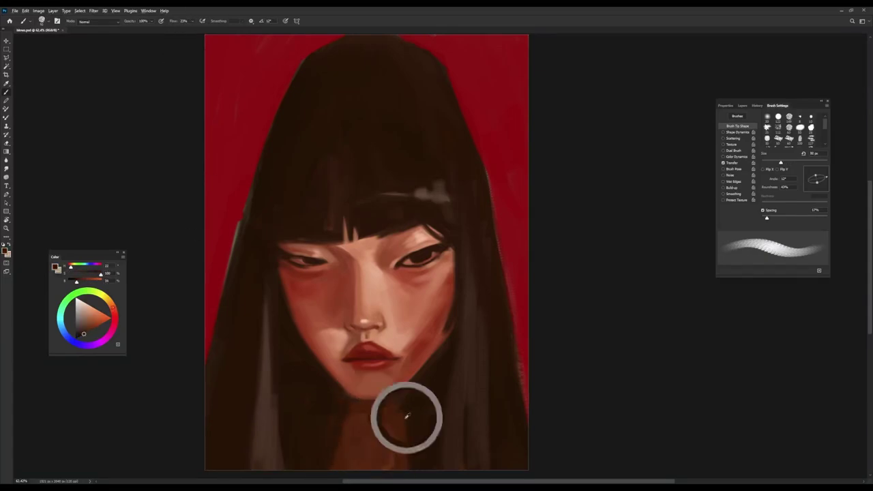
Step: Darken the neck under the chin and along the hair with sampled dark brown tones
{"action": "left_click", "coordinate": [342, 405], "text": "alt"}
{"action": "mouse_move", "coordinate": [342, 405]}
{"action": "left_mouse_down"}
{"action": "mouse_move", "coordinate": [351, 430]}
{"action": "mouse_move", "coordinate": [389, 419]}
{"action": "mouse_move", "coordinate": [382, 450]}
{"action": "mouse_move", "coordinate": [423, 393]}
{"action": "mouse_move", "coordinate": [389, 430]}
{"action": "left_mouse_up"}
{"action": "left_click_drag", "start_coordinate": [410, 386], "coordinate": [392, 419]}
{"action": "mouse_move", "coordinate": [341, 454]}
{"action": "left_mouse_down"}
{"action": "mouse_move", "coordinate": [345, 418]}
{"action": "mouse_move", "coordinate": [356, 437]}
{"action": "mouse_move", "coordinate": [352, 463]}
{"action": "mouse_move", "coordinate": [339, 466]}
{"action": "mouse_move", "coordinate": [382, 464]}
{"action": "mouse_move", "coordinate": [354, 455]}
{"action": "mouse_move", "coordinate": [398, 472]}
{"action": "mouse_move", "coordinate": [412, 419]}
{"action": "mouse_move", "coordinate": [443, 366]}
{"action": "mouse_move", "coordinate": [425, 426]}
{"action": "left_mouse_up"}
Step: Paint a light grey shirt collar and a dark grey tie below the neck, shaping their edges with sampled tones
{"action": "left_click", "coordinate": [352, 461], "text": "alt"}
{"action": "left_click", "coordinate": [402, 447], "text": "alt"}
{"action": "left_click", "coordinate": [433, 395], "text": "alt"}
{"action": "left_click", "coordinate": [426, 403], "text": "alt"}
{"action": "left_click_drag", "start_coordinate": [330, 403], "coordinate": [334, 467]}
{"action": "left_click", "coordinate": [385, 444], "text": "alt"}
{"action": "mouse_move", "coordinate": [375, 437]}
{"action": "left_mouse_down"}
{"action": "mouse_move", "coordinate": [395, 467]}
{"action": "mouse_move", "coordinate": [418, 412]}
{"action": "left_mouse_up"}
{"action": "left_click", "coordinate": [410, 437], "text": "alt"}
Step: Cover the leftover pale fringe along the outer hair contour with the sampled background red
{"action": "left_click", "coordinate": [226, 205], "text": "alt"}
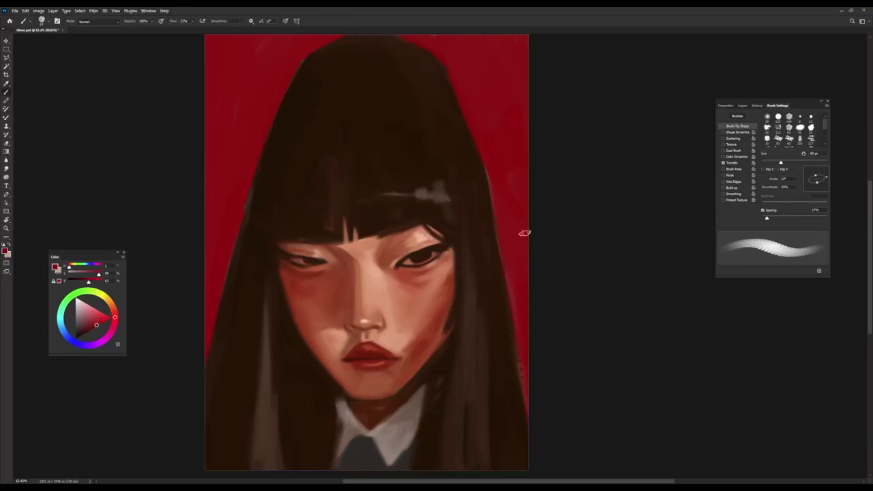